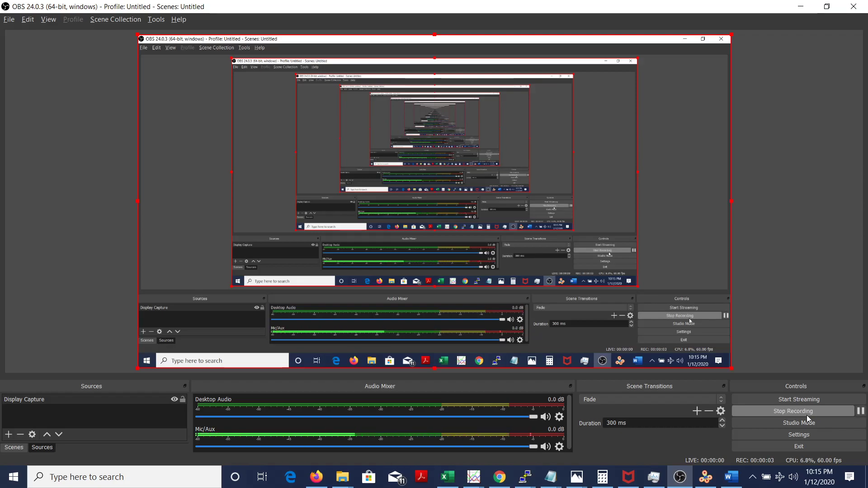
# Switch to VESTA and view the whole atomic structure in the POSCAR file that contains the Fe atom
pyautogui.hotkey('alt', 'Tab')
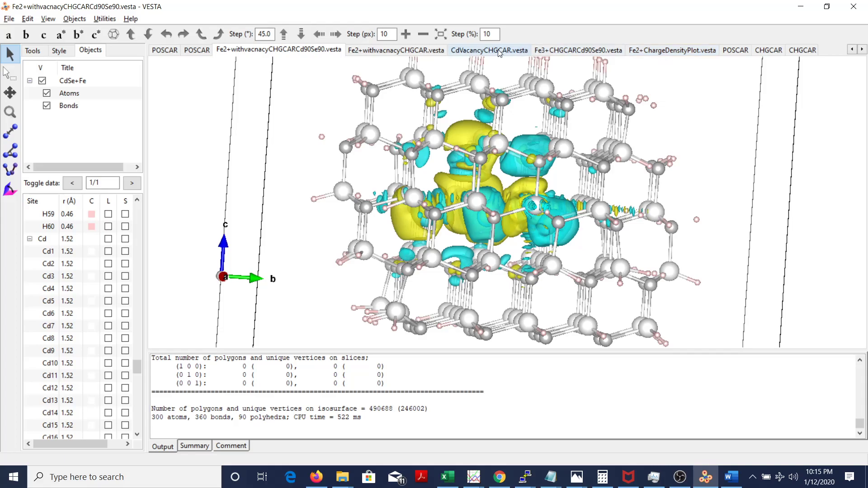
pyautogui.click(740, 51)
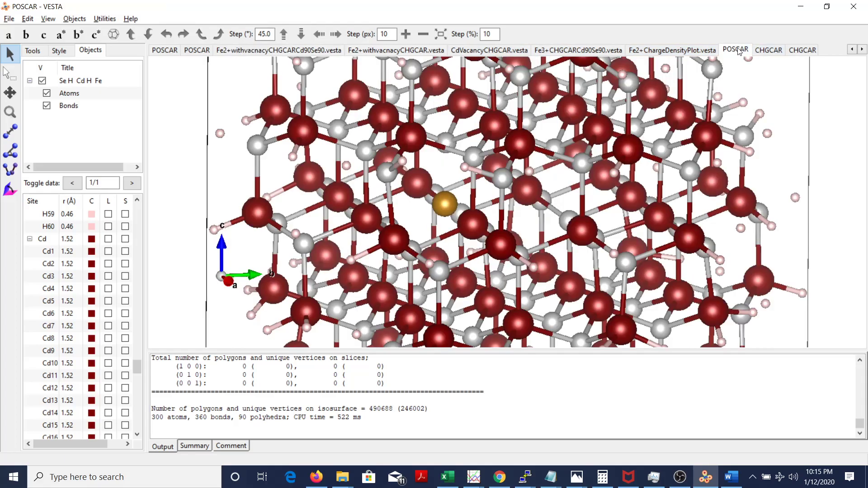
pyautogui.scroll(-3, 613, 159)
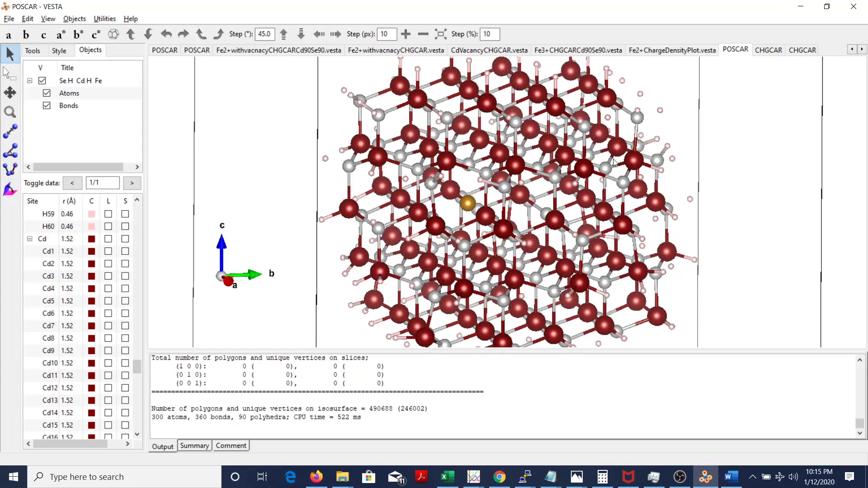
# Switch to the Word document, highlight the formula Cd88FeSe90, and place the text cursor at its end
pyautogui.hotkey('alt', 'Tab')
pyautogui.hotkey('alt', 'Tab')
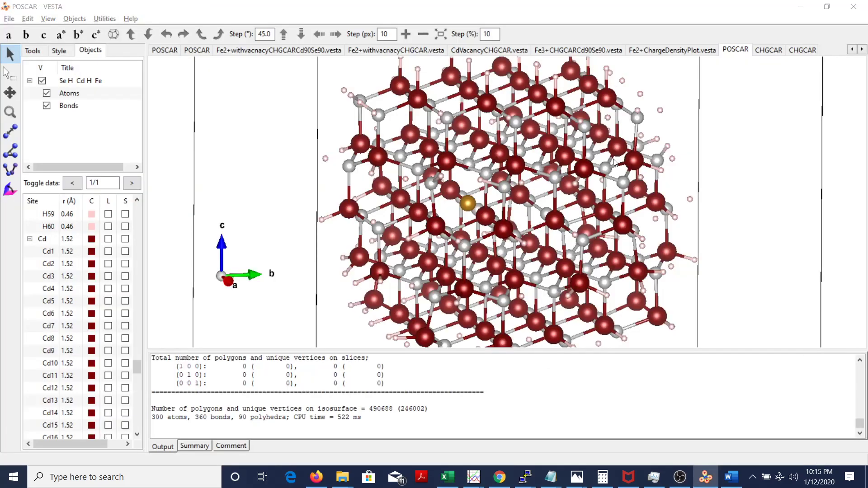
pyautogui.hotkey('alt', 'Tab')
pyautogui.press('Tab')
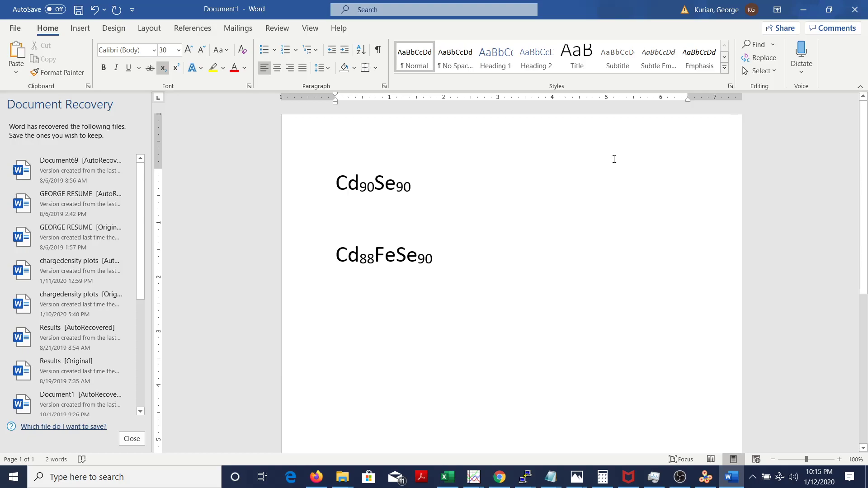
pyautogui.moveTo(336, 257); pyautogui.dragTo(487, 261)
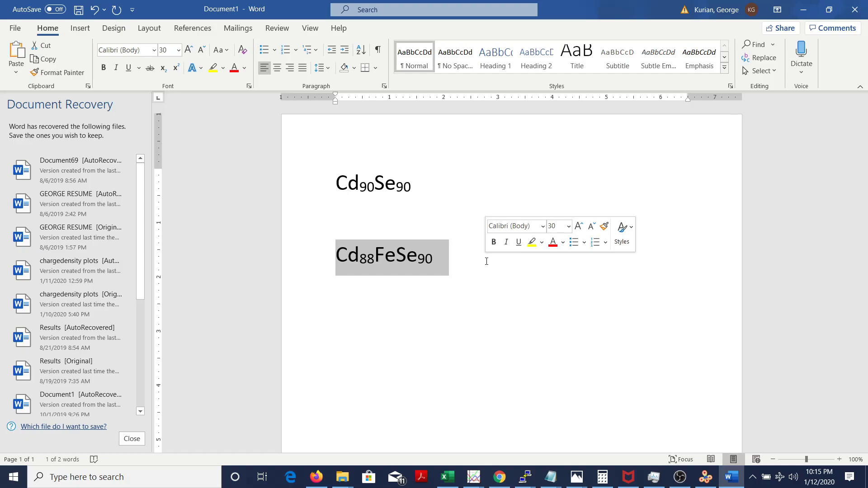
pyautogui.click(432, 281)
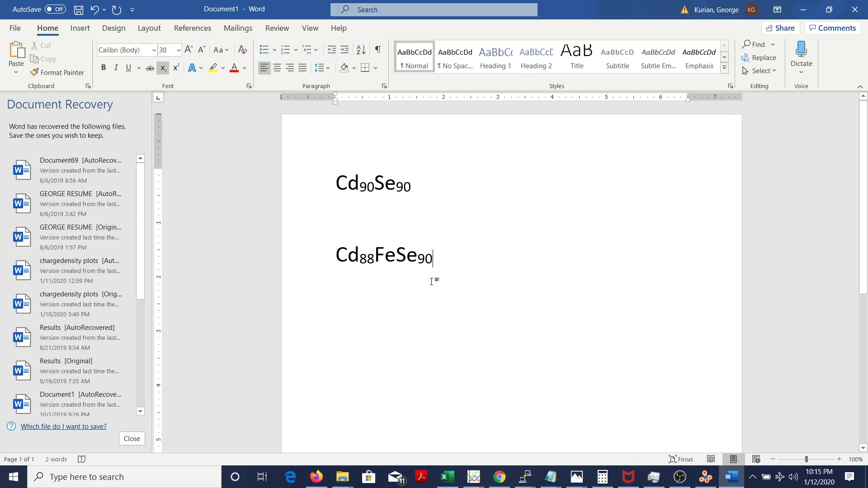
# Add the lines "Neutral", "Charged" and "VASP" below the formula Cd88FeSe90
pyautogui.press('Return')
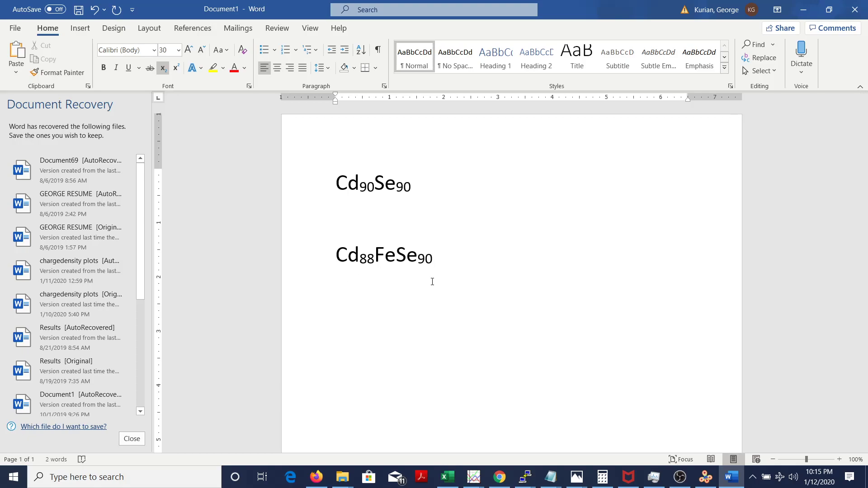
pyautogui.write('Neutral')
pyautogui.press('Return')
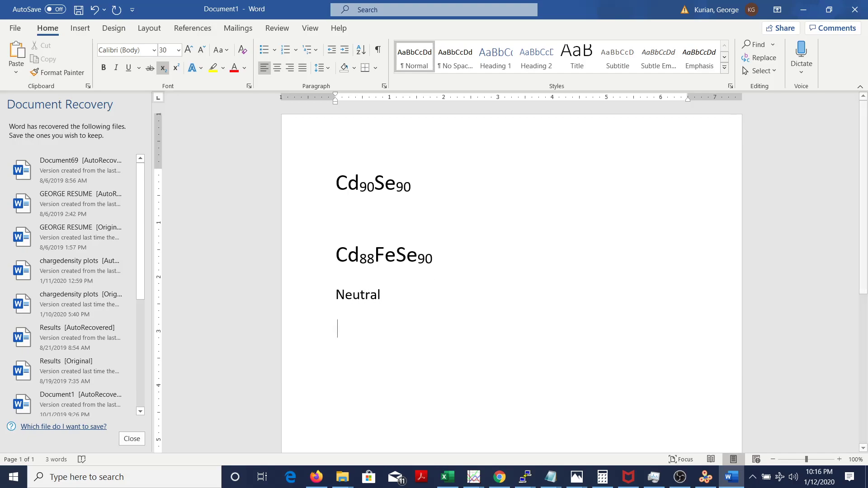
pyautogui.write('Charged')
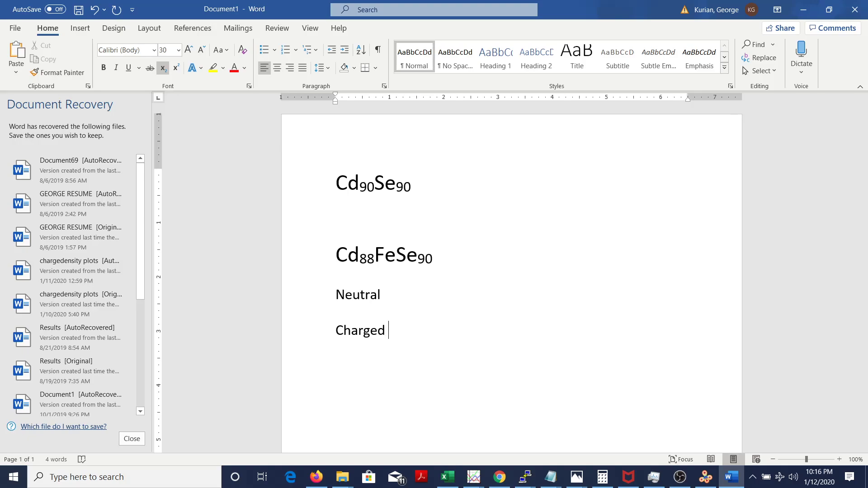
pyautogui.press('Return')
pyautogui.write('VASP')
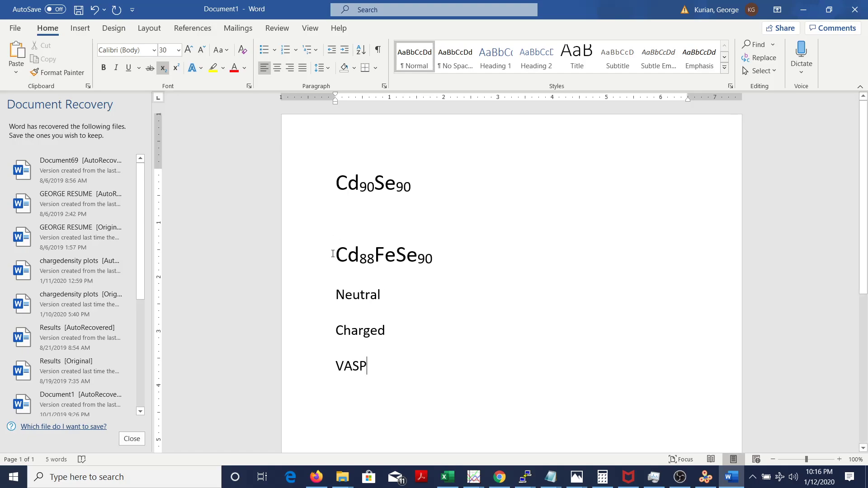
pyautogui.moveTo(335, 249); pyautogui.dragTo(434, 261)
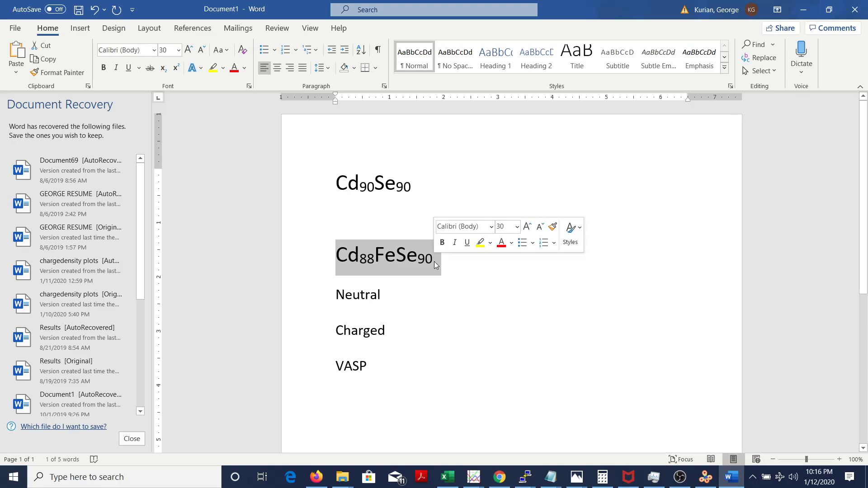
pyautogui.click(449, 265)
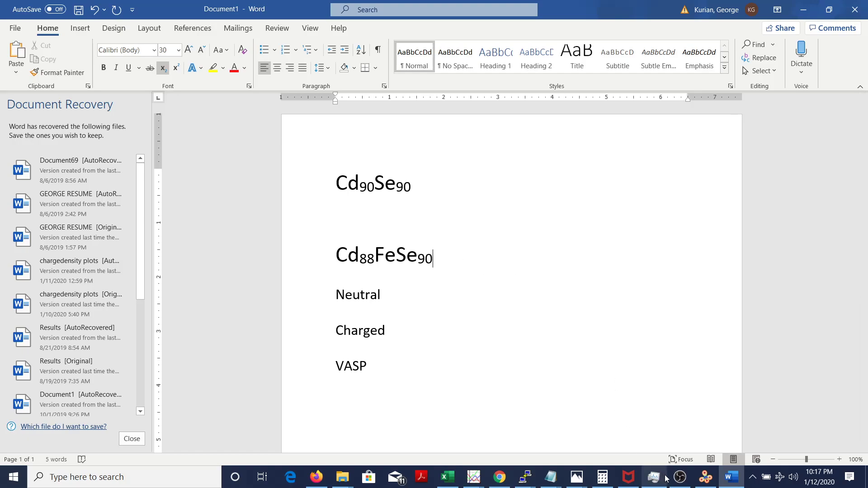
# Switch to VESTA and collapse the text output area to enlarge the view of the POSCAR structure
pyautogui.click(706, 479)
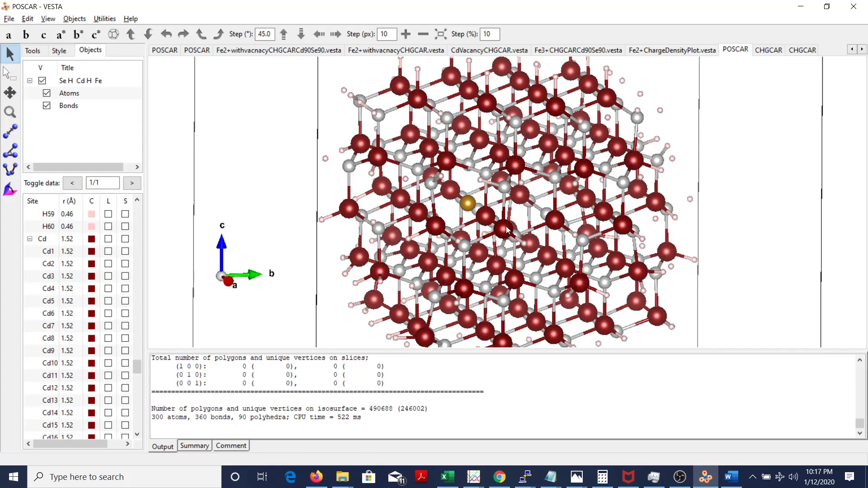
pyautogui.scroll(5, 506, 228)
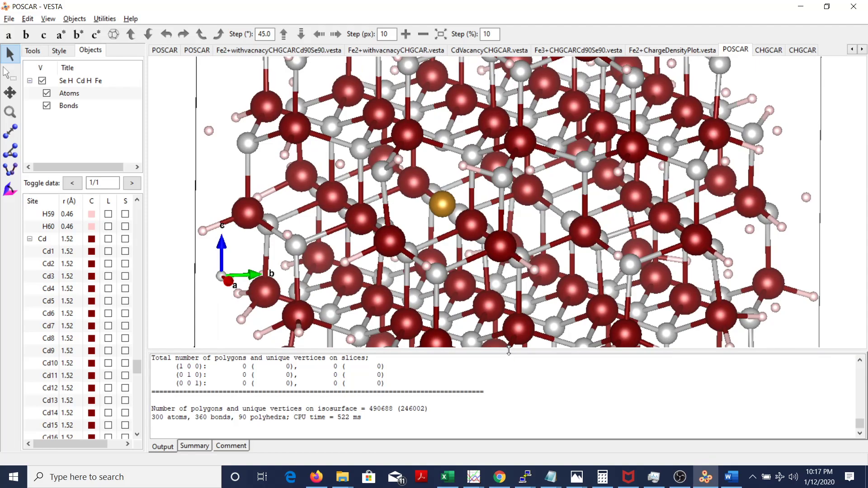
pyautogui.moveTo(506, 389); pyautogui.dragTo(504, 445)
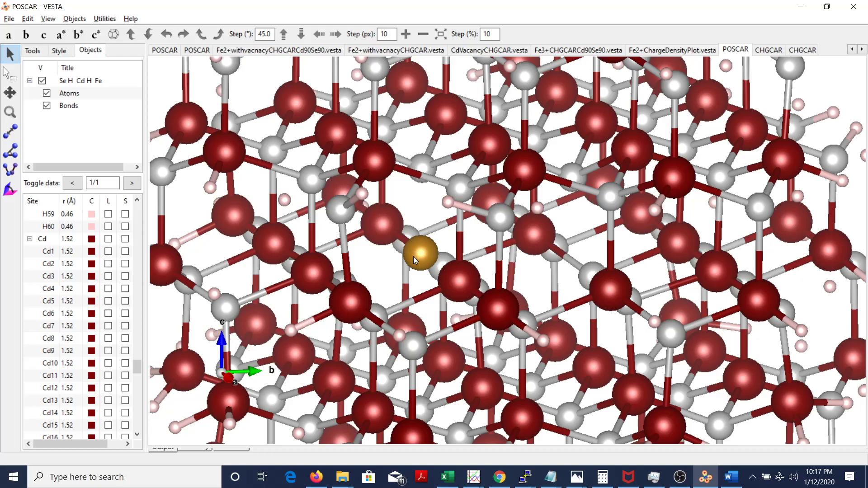
# Rotate the POSCAR structure to examine the Fe atom and its surroundings from several angles
pyautogui.scroll(-4, 449, 288)
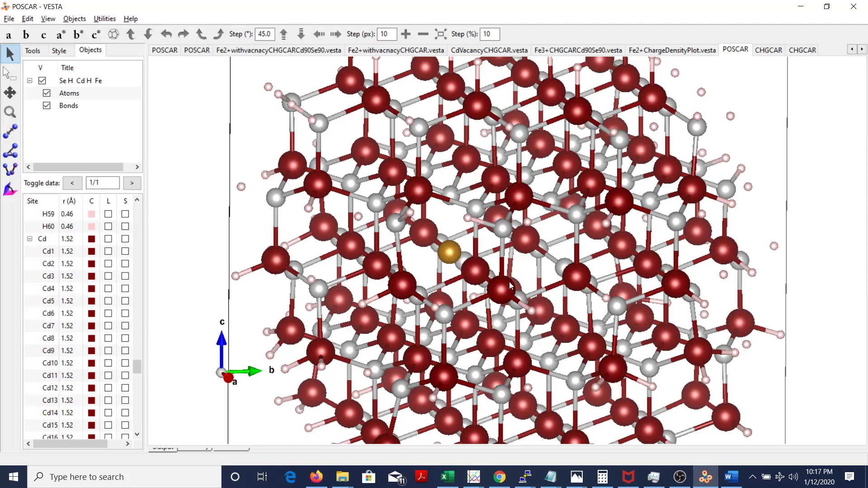
pyautogui.moveTo(510, 286); pyautogui.dragTo(510, 324)
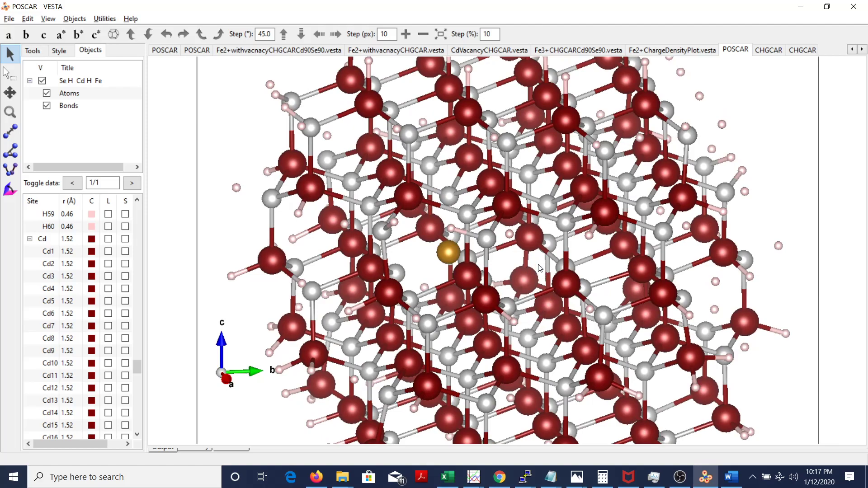
pyautogui.moveTo(533, 254); pyautogui.dragTo(522, 228)
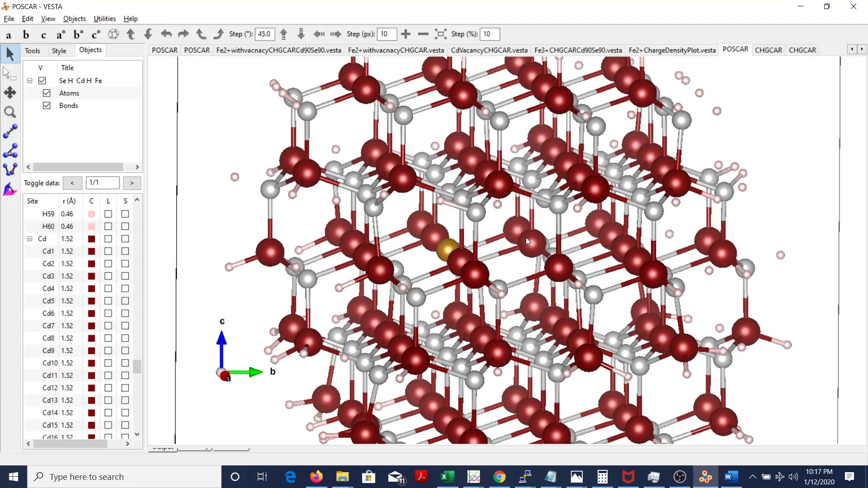
pyautogui.moveTo(555, 267); pyautogui.dragTo(570, 283)
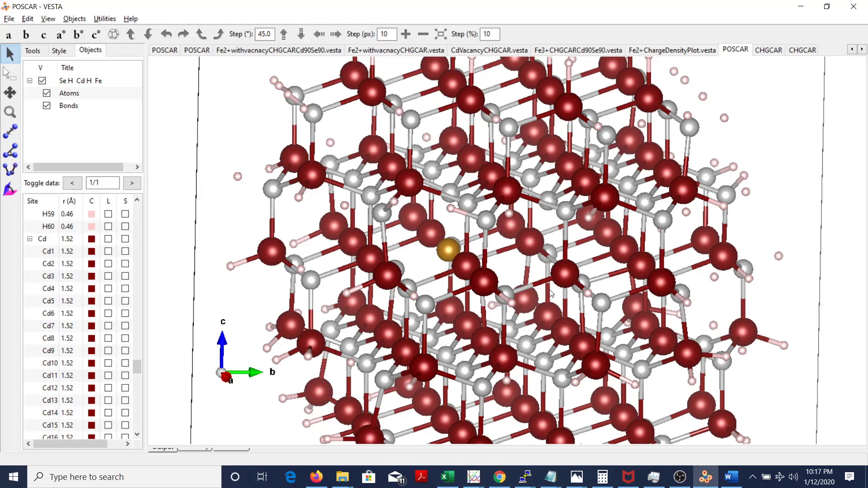
pyautogui.moveTo(565, 292); pyautogui.dragTo(597, 316)
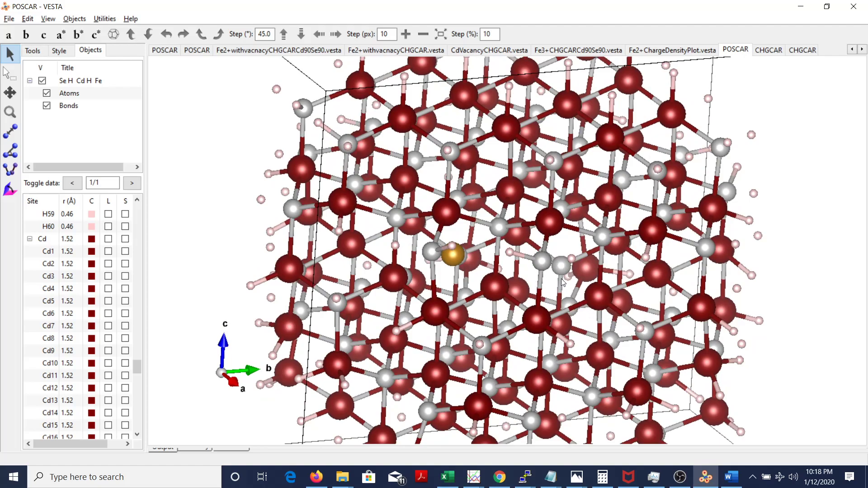
pyautogui.moveTo(562, 280); pyautogui.dragTo(480, 233)
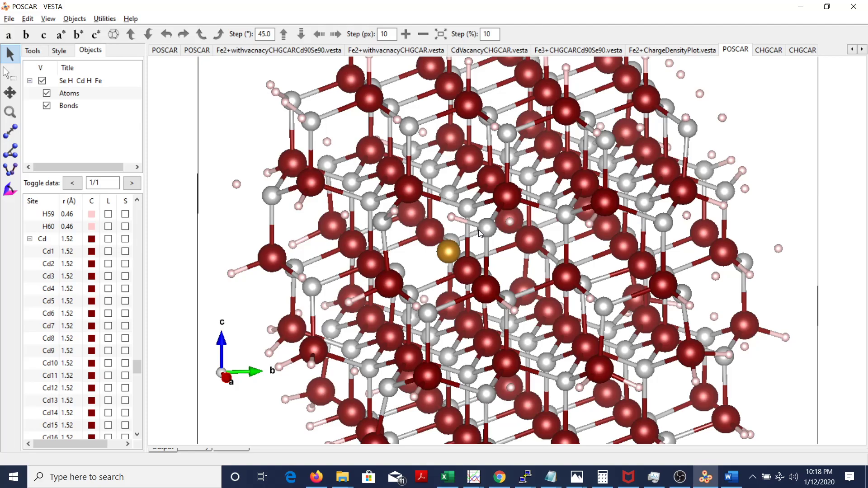
# Compare the charge density in the CHGCAR file with the isosurfaces in Fe2+withvacnacyCHGCARCd90Se90.vesta, viewing both from different angles
pyautogui.click(306, 53)
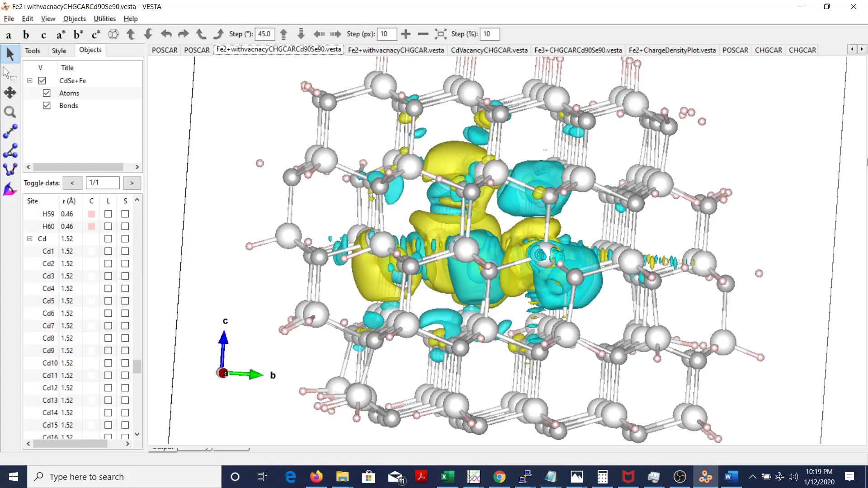
pyautogui.click(769, 50)
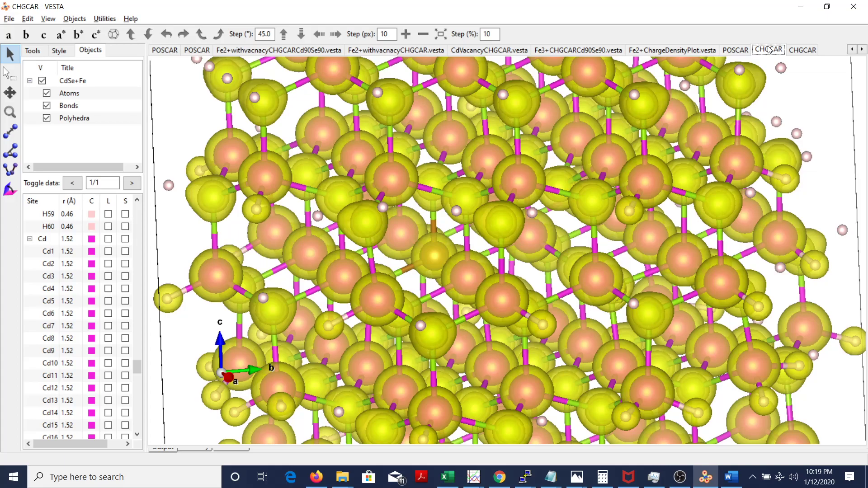
pyautogui.scroll(-3, 658, 269)
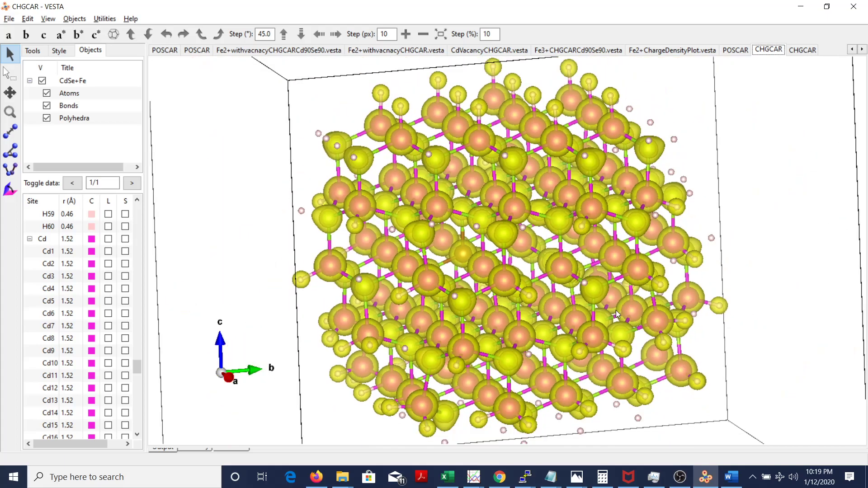
pyautogui.moveTo(584, 293); pyautogui.dragTo(596, 289)
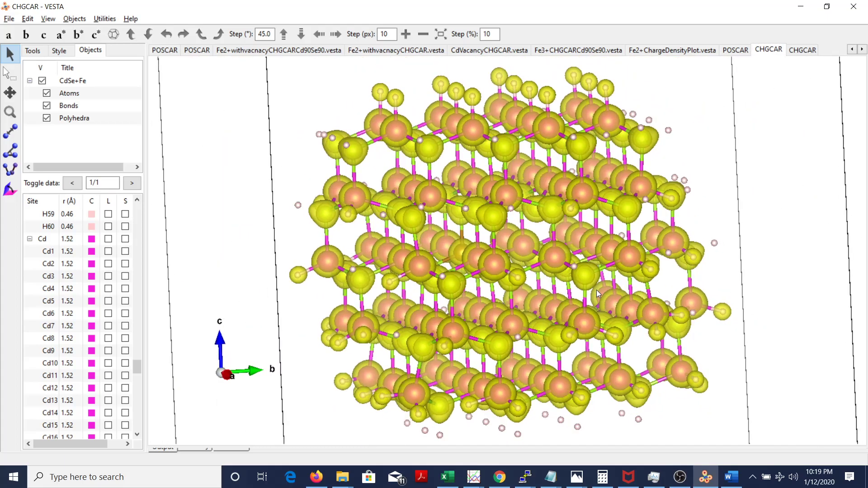
pyautogui.click(294, 50)
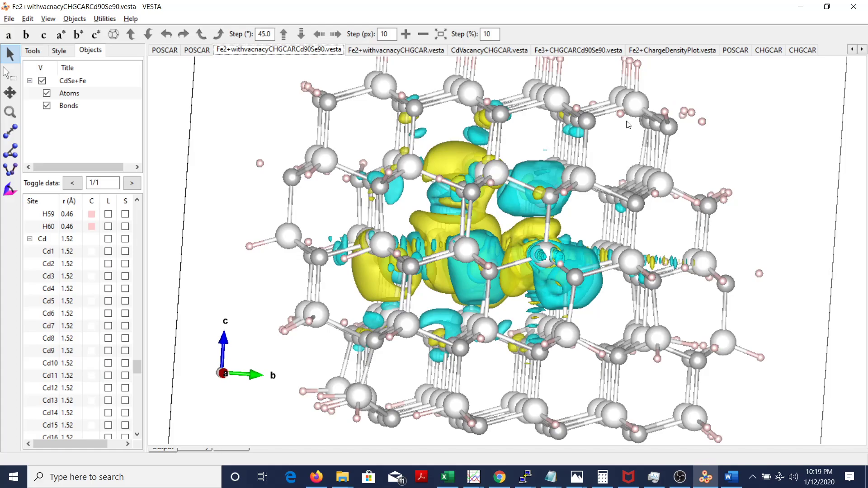
pyautogui.moveTo(580, 199); pyautogui.dragTo(613, 233)
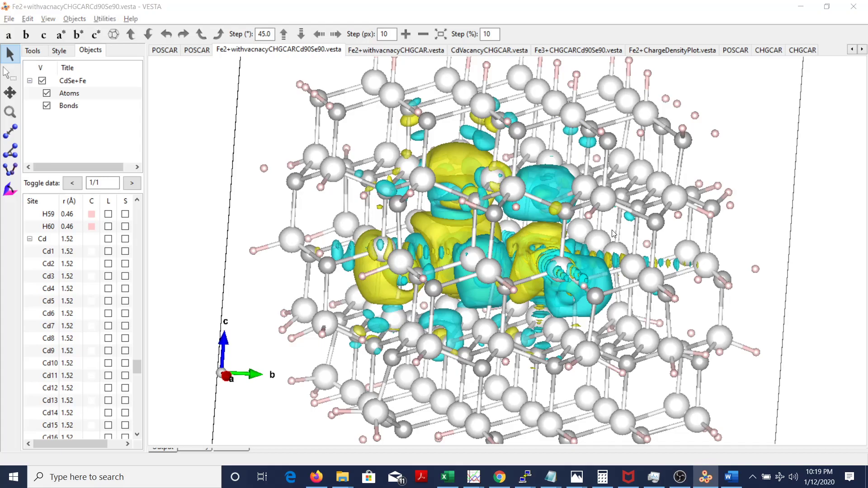
# Switch to the Word document and paste a copy of the formula Cd90Se90 after Cd88FeSe90 on the same line
pyautogui.hotkey('alt', 'Tab')
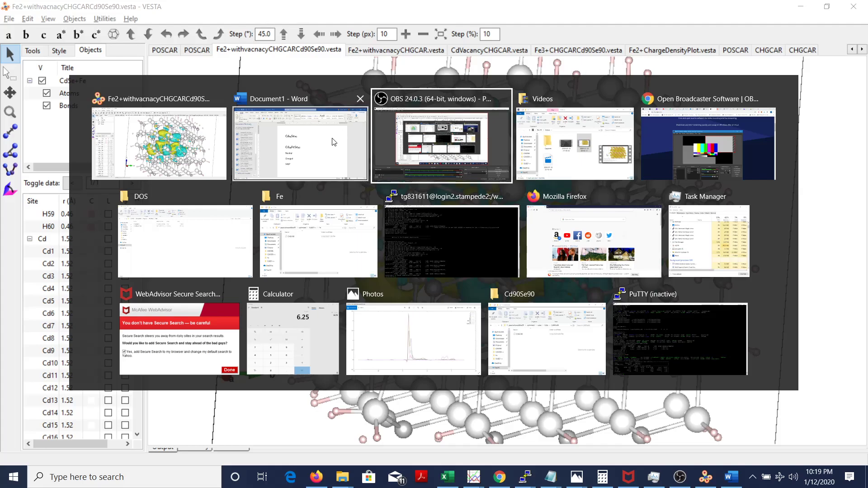
pyautogui.click(348, 145)
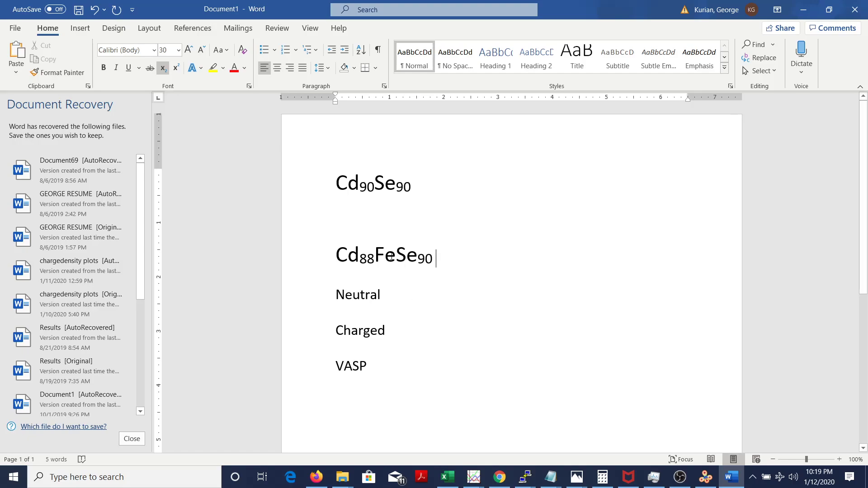
pyautogui.moveTo(335, 179); pyautogui.dragTo(422, 180)
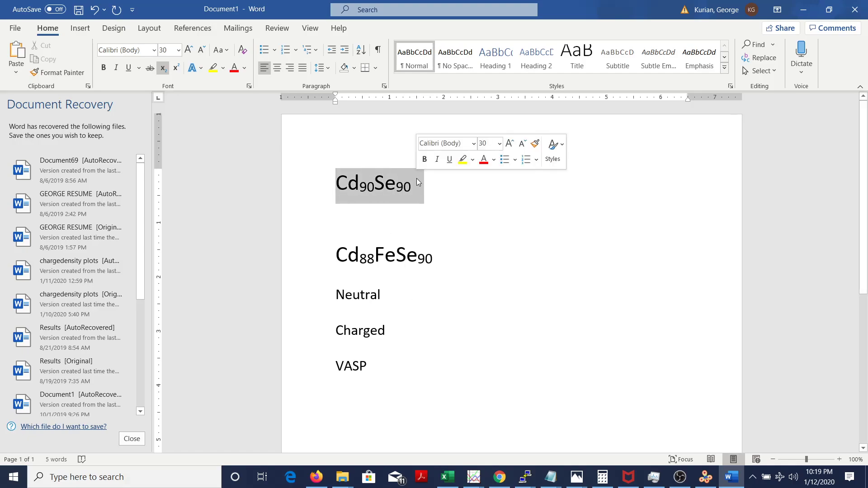
pyautogui.hotkey('ctrl', 'c')
pyautogui.click(447, 258)
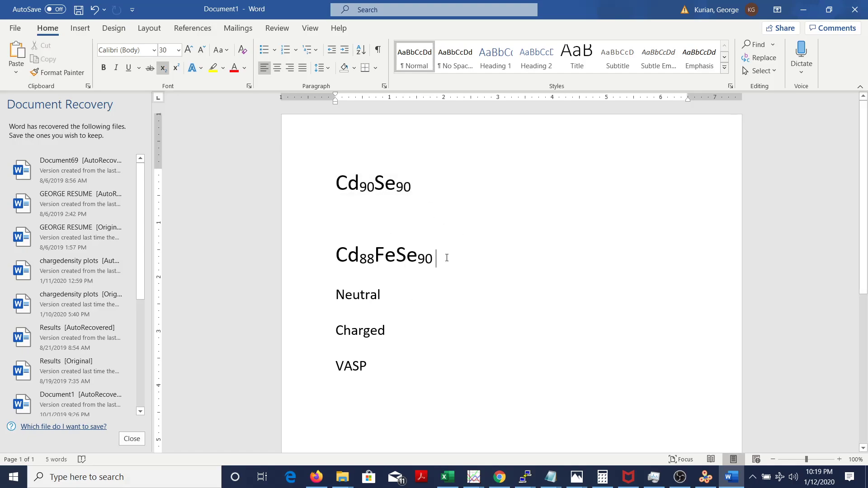
pyautogui.hotkey('ctrl', 'v')
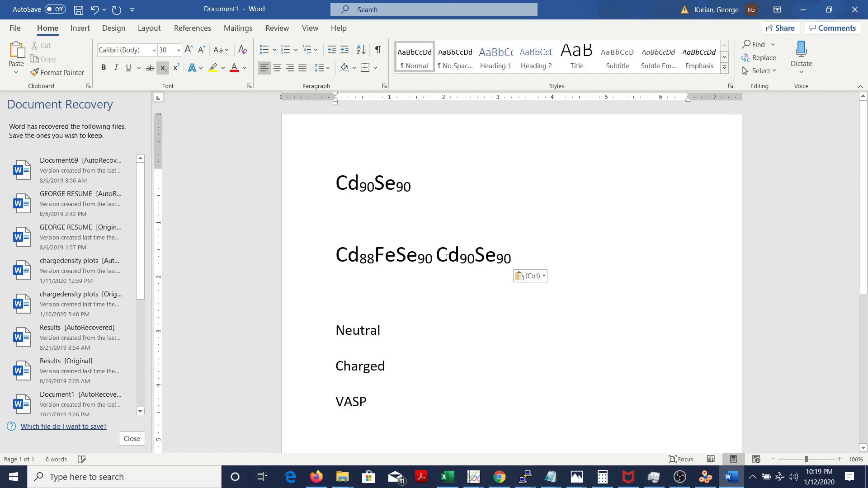
# Insert a minus sign between Cd88FeSe90 and Cd90Se90, remove its subscript formatting and add a space after it
pyautogui.click(437, 256)
pyautogui.rightClick(438, 254)
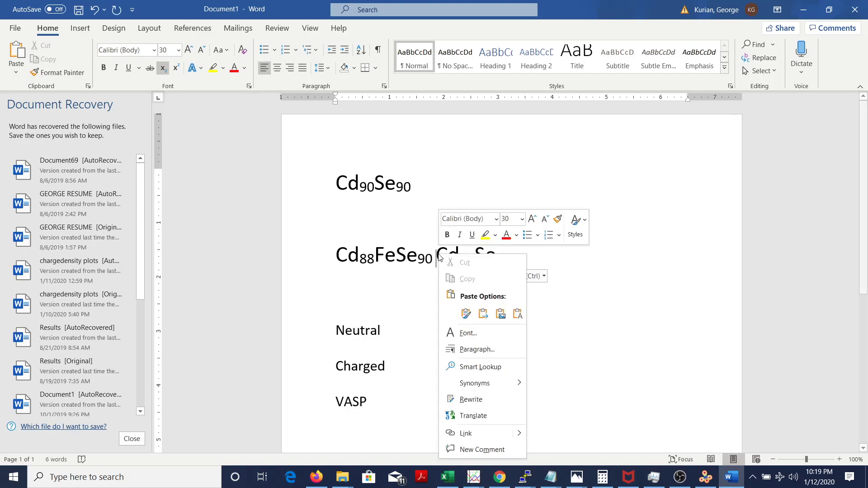
pyautogui.click(429, 240)
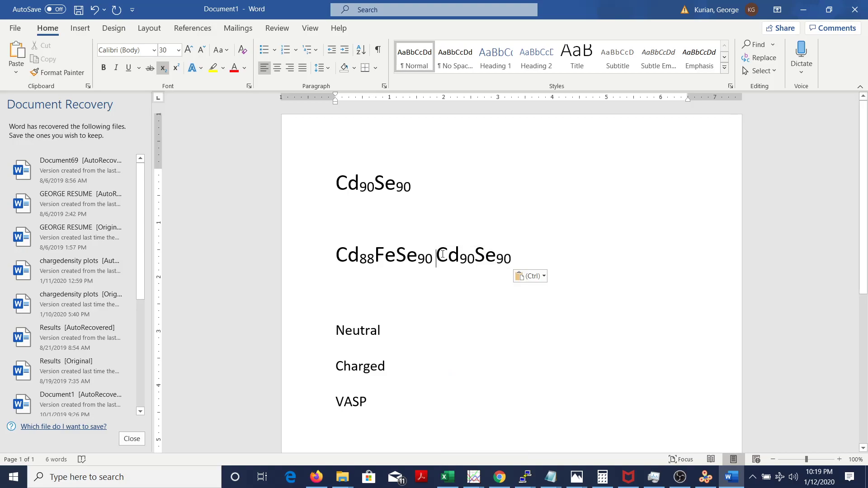
pyautogui.write('-')
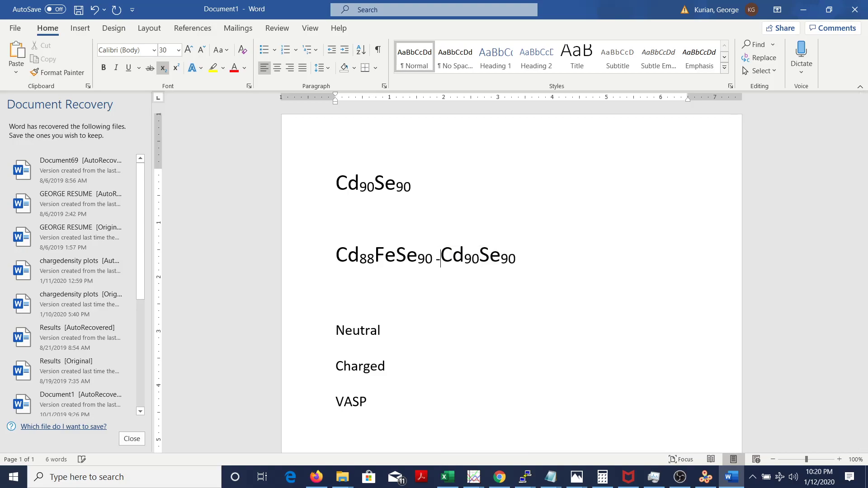
pyautogui.hotkey('shift', 'Left')
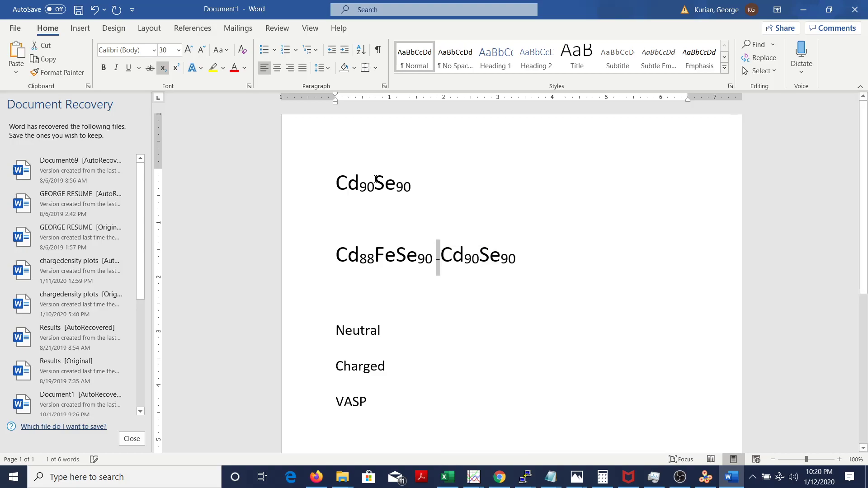
pyautogui.click(163, 72)
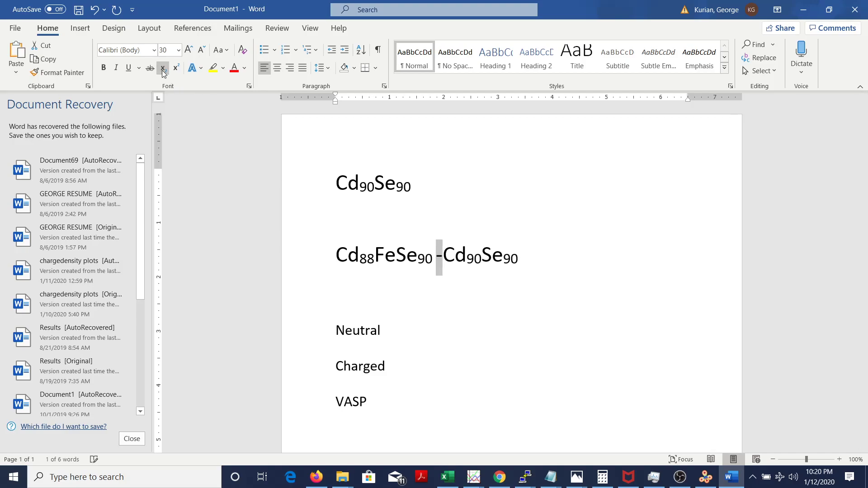
pyautogui.click(604, 219)
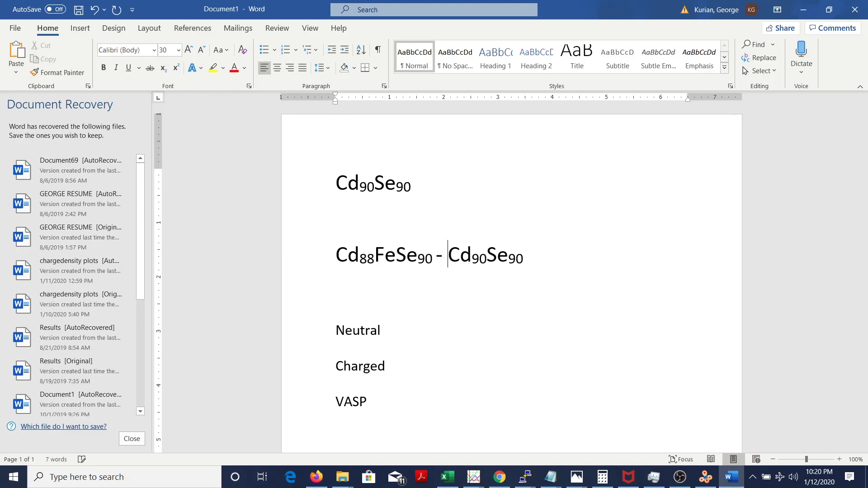
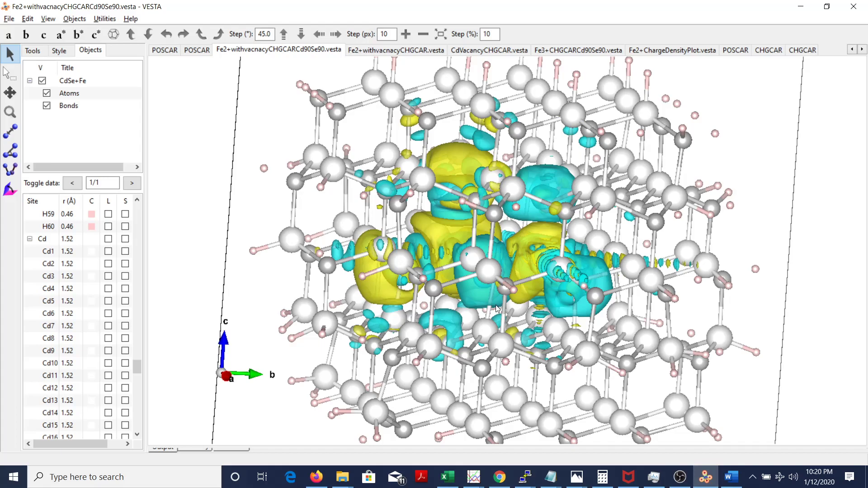
# View the Fe atom in the POSCAR structure in VESTA, and return to the Word notes with the formula deselected
pyautogui.click(729, 50)
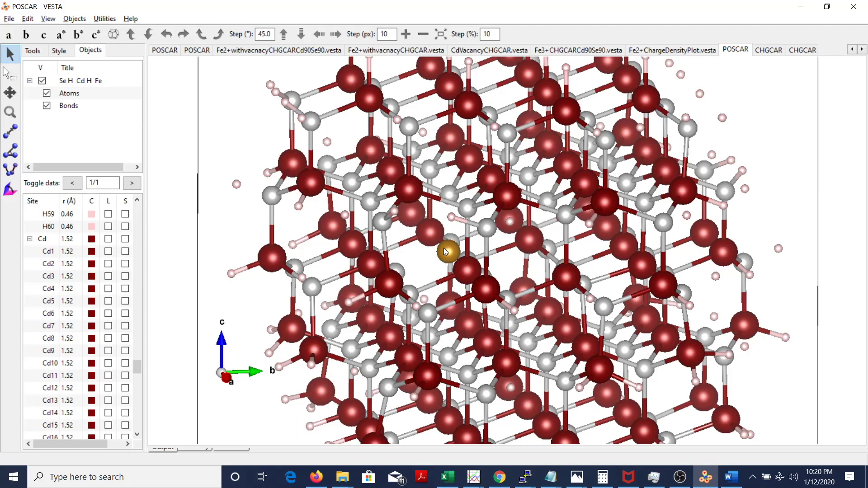
pyautogui.click(731, 477)
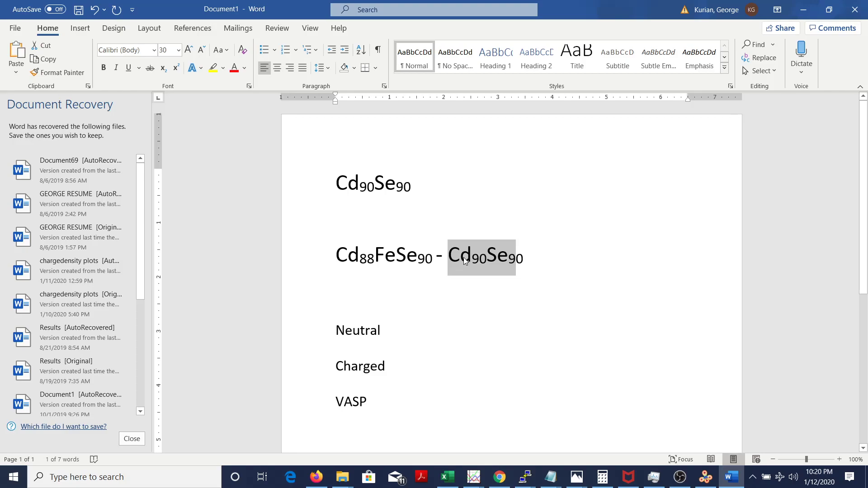
pyautogui.click(549, 266)
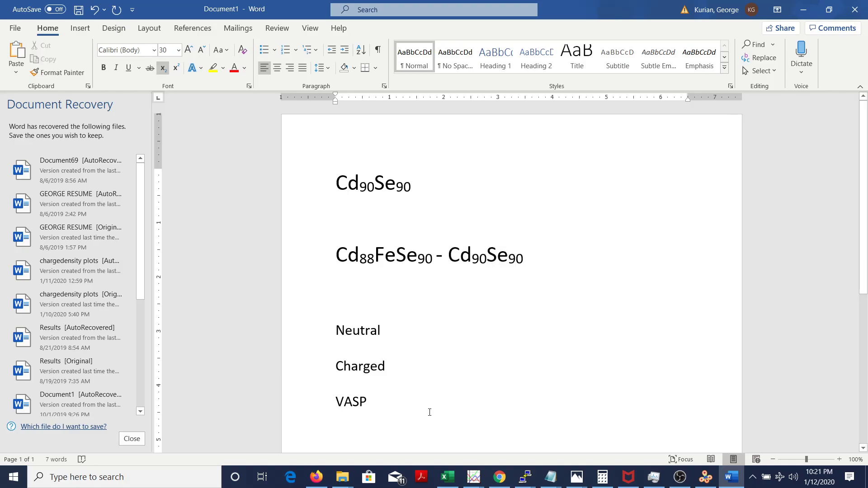
# Add the example subtraction "20 – 10 = 10" on a new line below VASP, leaving a blank line between them
pyautogui.press('Return')
pyautogui.press('Return')
pyautogui.write('2')
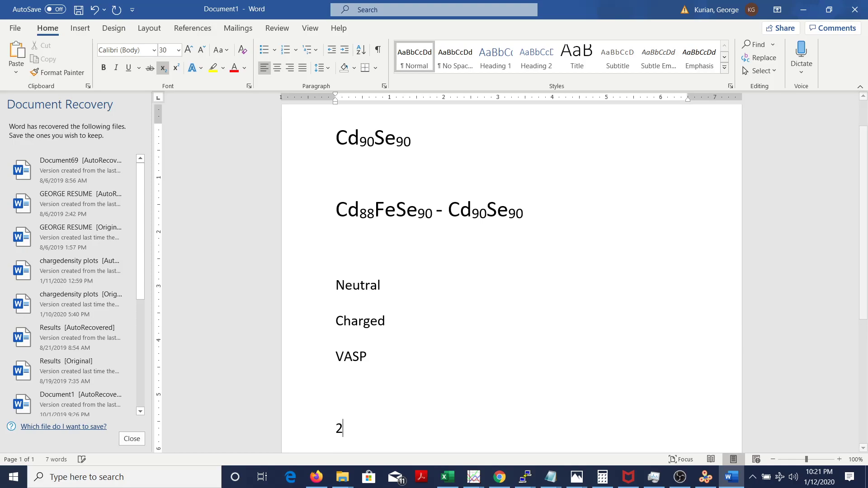
pyautogui.write('0 - 10')
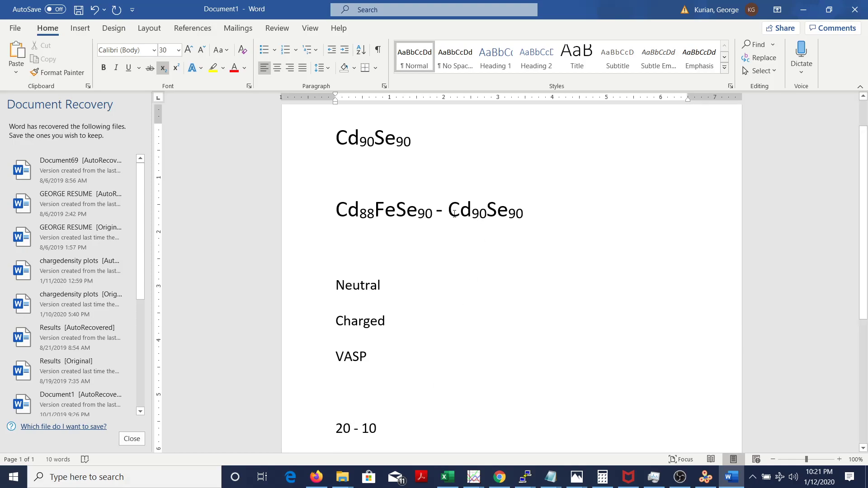
pyautogui.moveTo(449, 212); pyautogui.dragTo(519, 212)
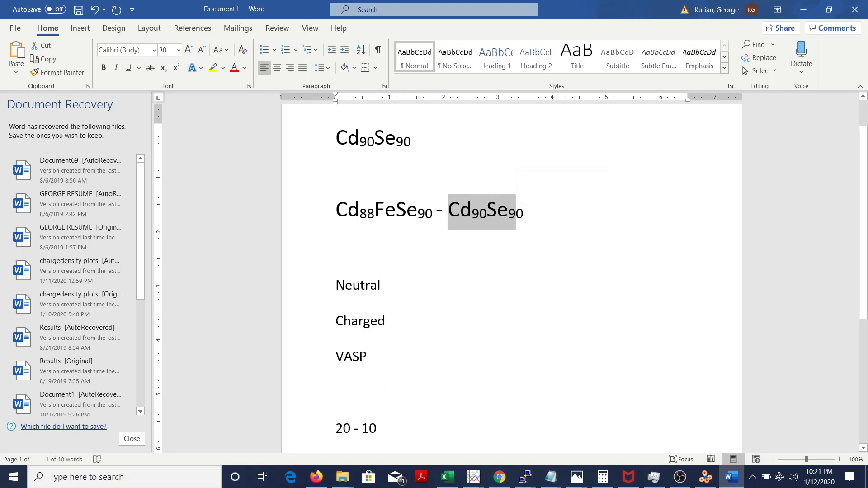
pyautogui.moveTo(362, 429); pyautogui.dragTo(378, 429)
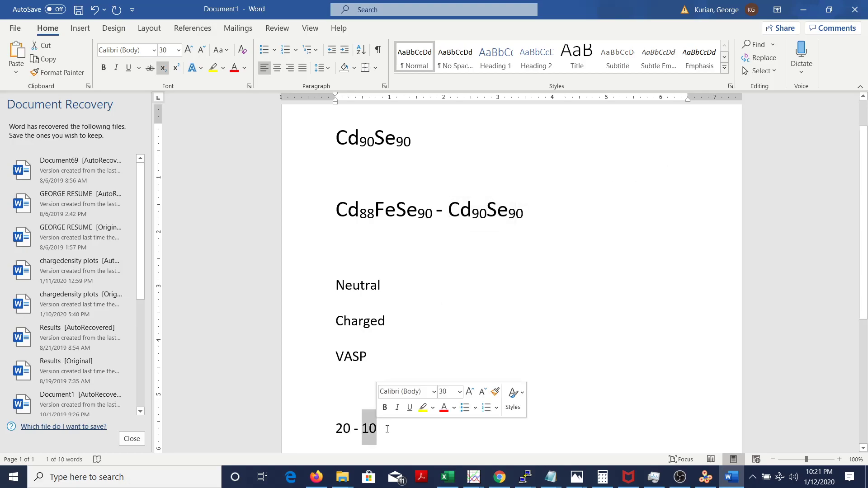
pyautogui.click(387, 428)
pyautogui.write('= 10')
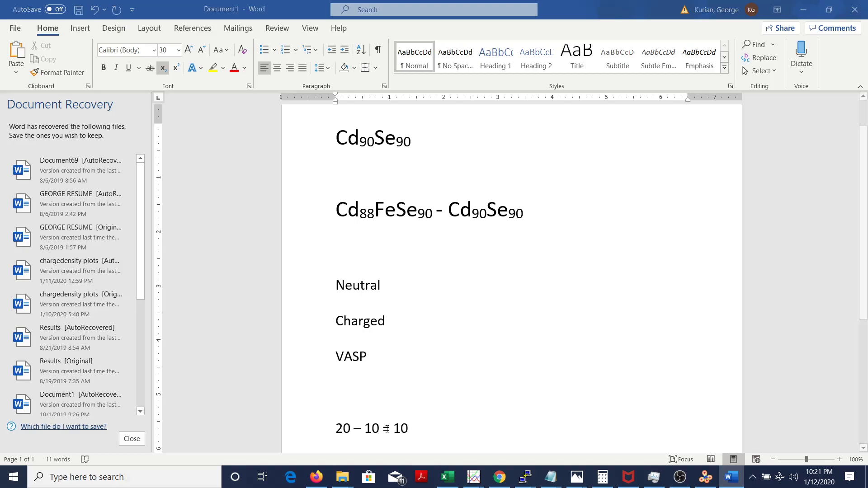
# Switch to VESTA to view the isosurfaces in Fe2+withvacnacyCHGCARCd90Se90.vesta, and return to the Word notes
pyautogui.hotkey('alt', 'Tab')
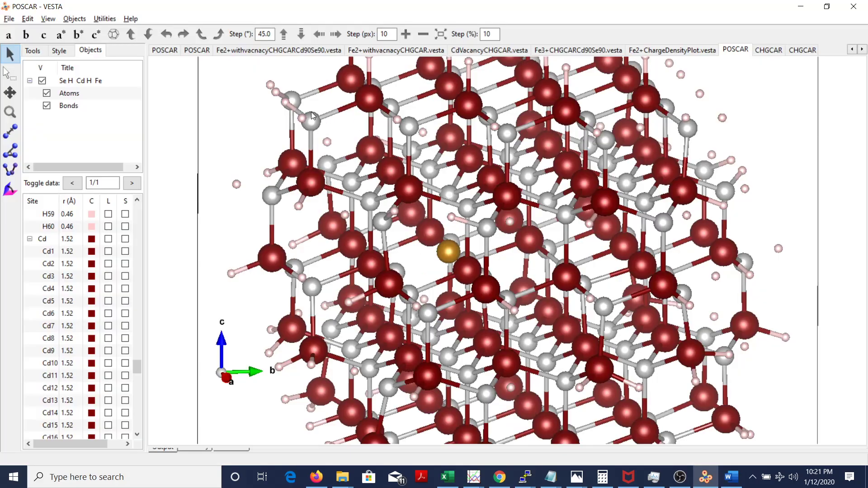
pyautogui.click(292, 51)
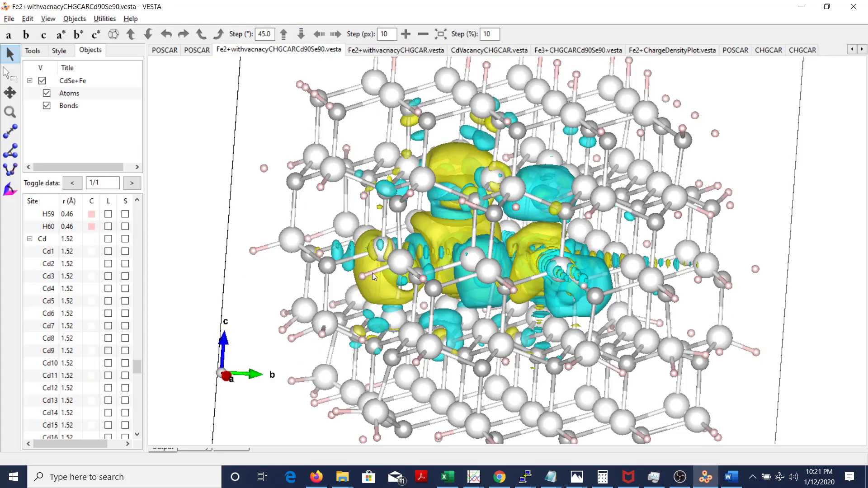
pyautogui.click(726, 482)
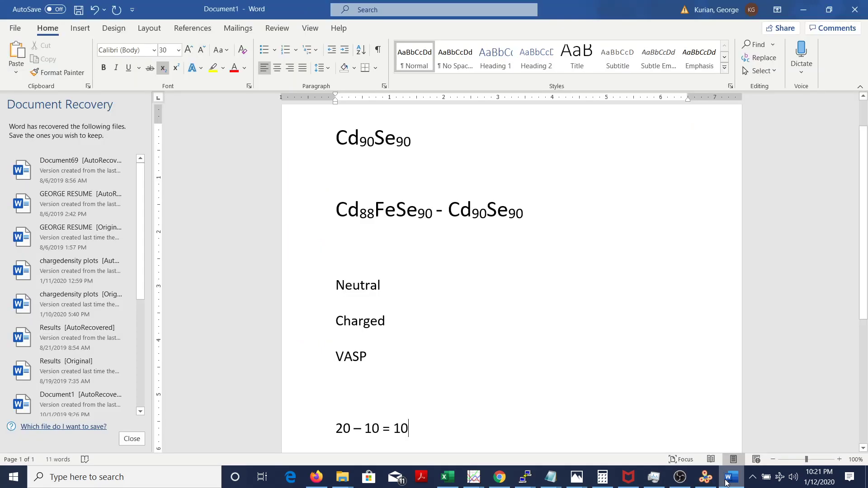
# Add the example subtraction "10 – 20 = -10" on the line below "20 – 10 = 10"
pyautogui.scroll(-1, 520, 448)
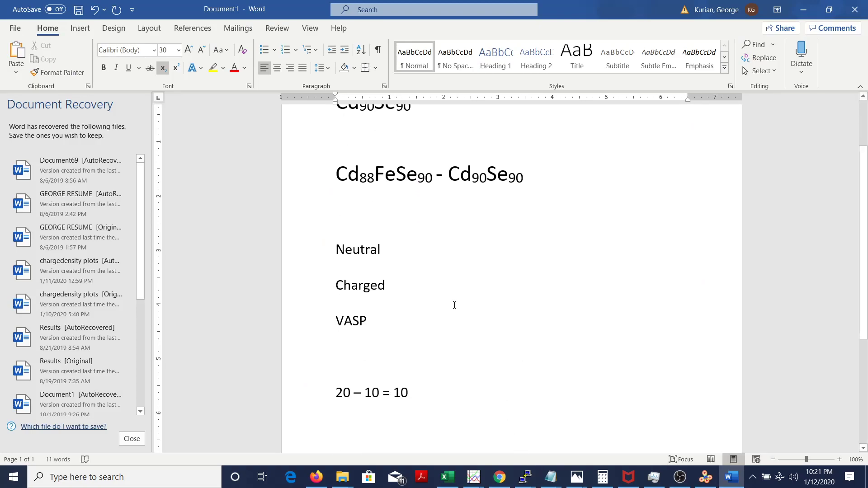
pyautogui.moveTo(335, 176); pyautogui.dragTo(432, 178)
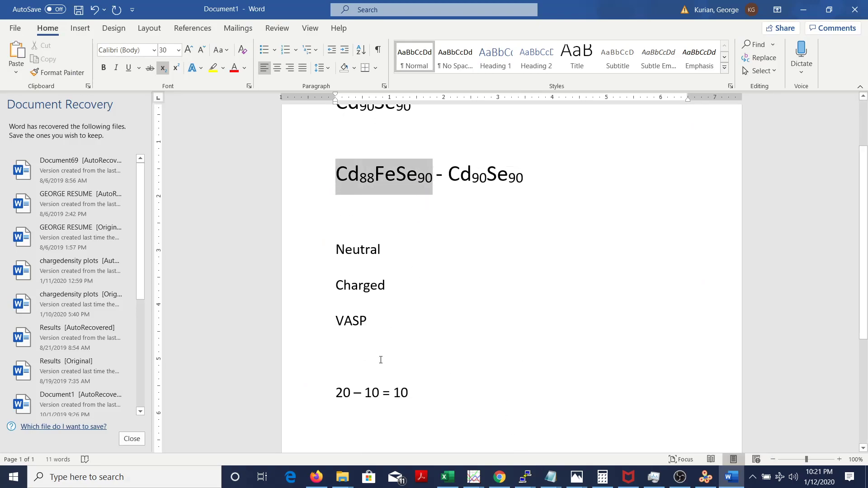
pyautogui.click(371, 421)
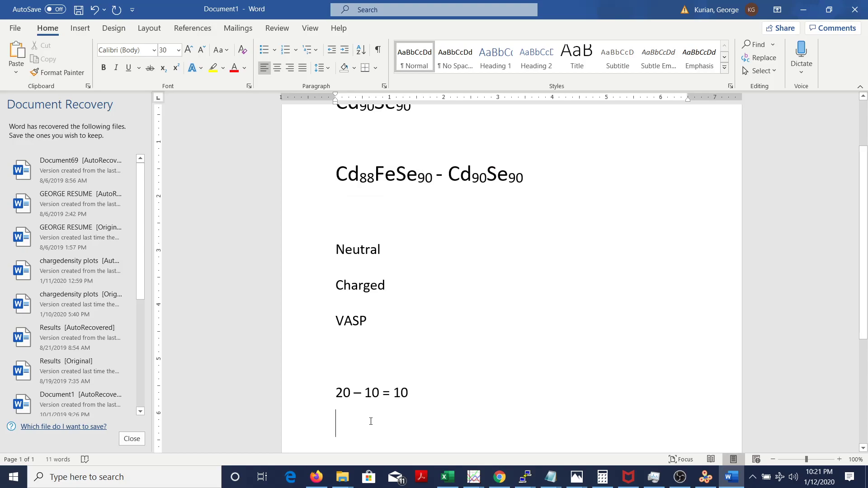
pyautogui.write('10')
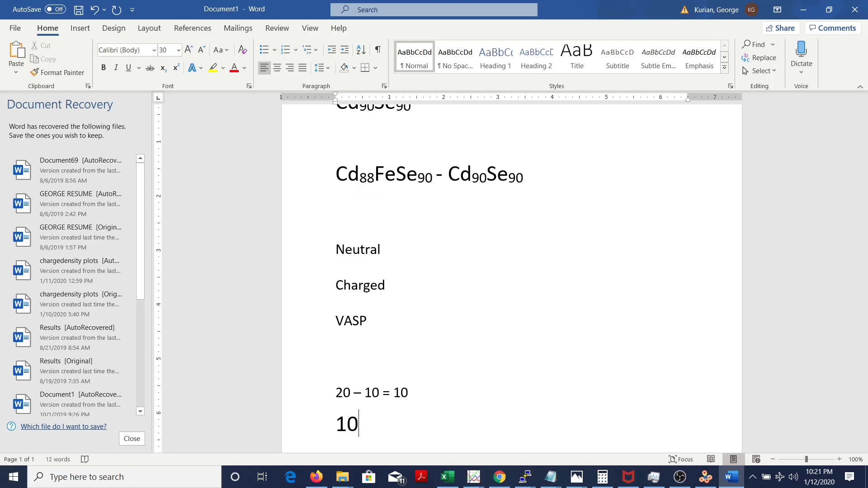
pyautogui.write(' -')
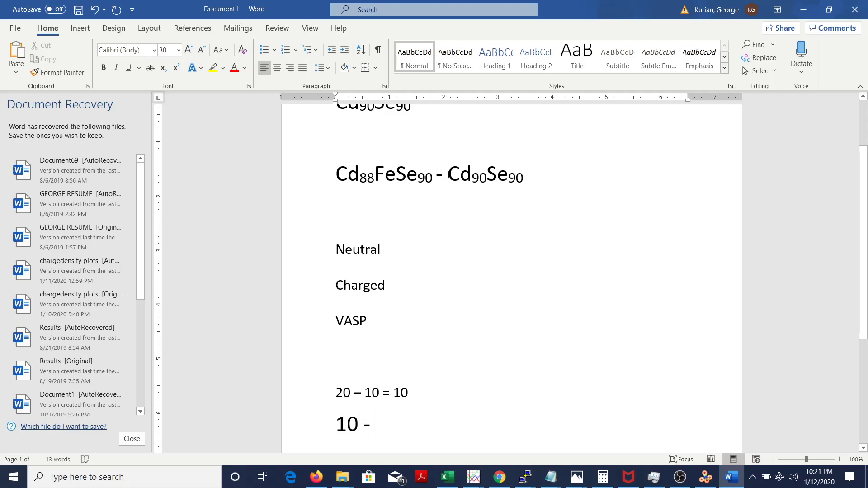
pyautogui.moveTo(449, 175); pyautogui.dragTo(516, 177)
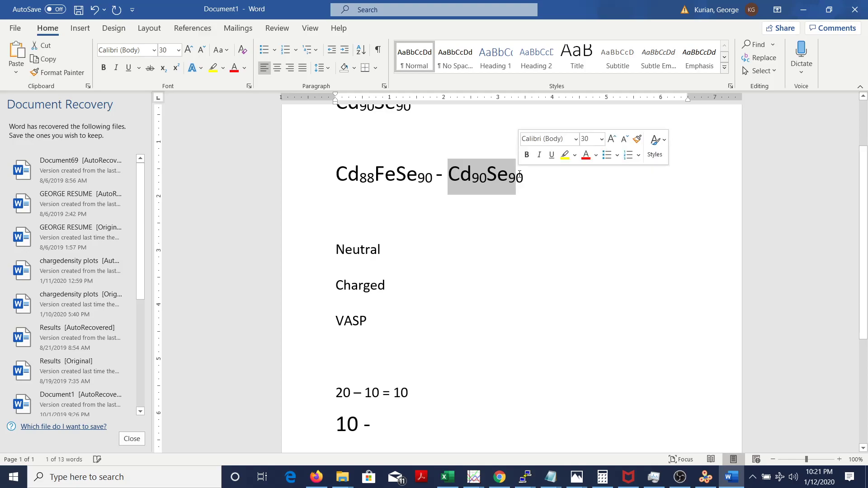
pyautogui.click(391, 421)
pyautogui.write('20 =')
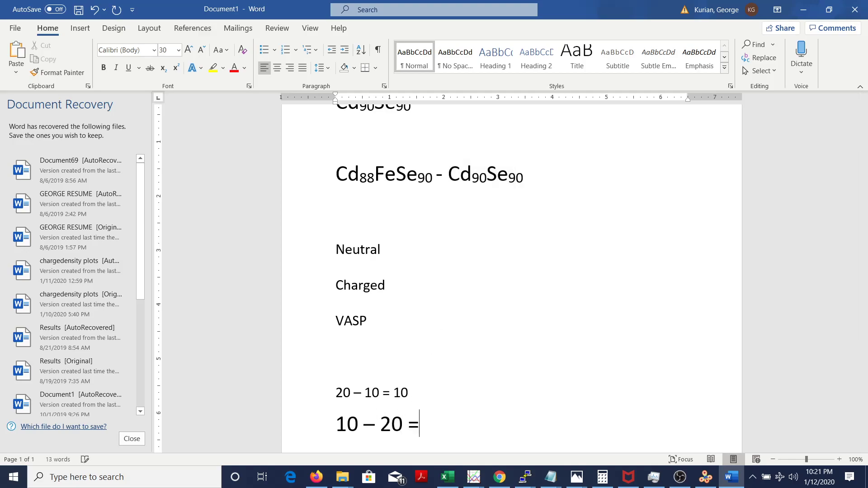
pyautogui.write(' -10')
# Switch to VESTA, rotate the charge density difference plot slightly to examine its yellow and cyan isosurfaces, and return to Word
pyautogui.click(706, 477)
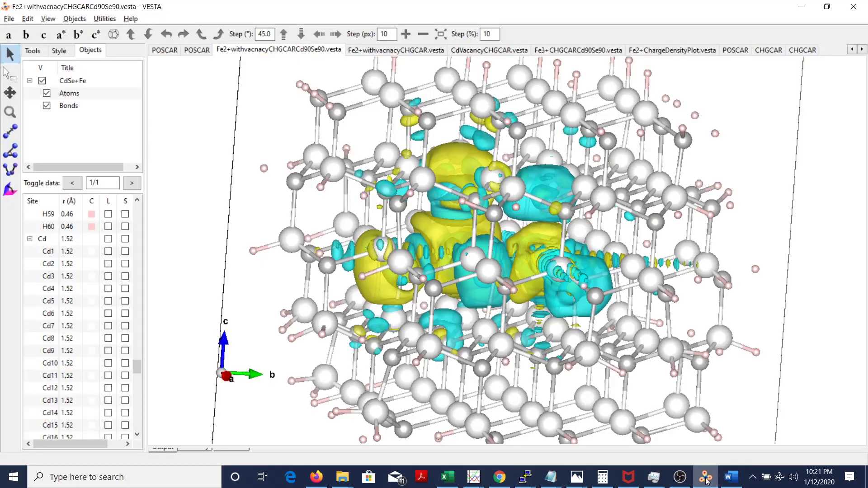
pyautogui.moveTo(477, 293)
pyautogui.mouseDown()
pyautogui.moveTo(452, 279)
pyautogui.moveTo(473, 292)
pyautogui.mouseUp()
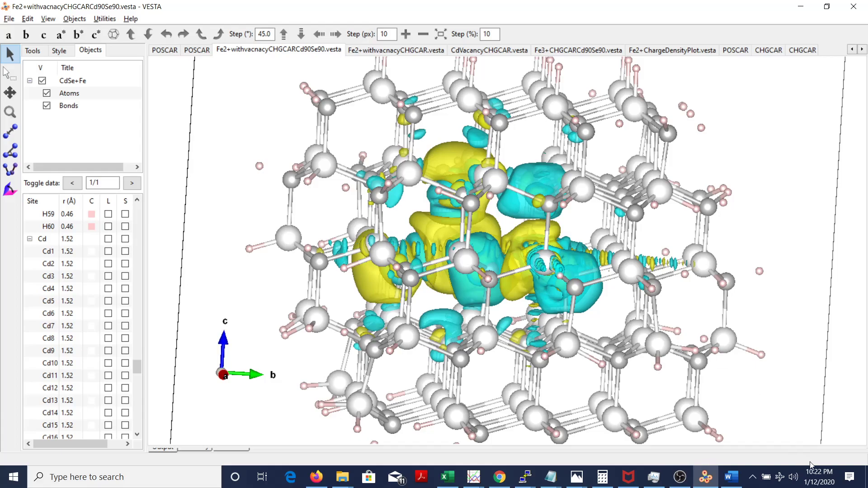
pyautogui.click(731, 477)
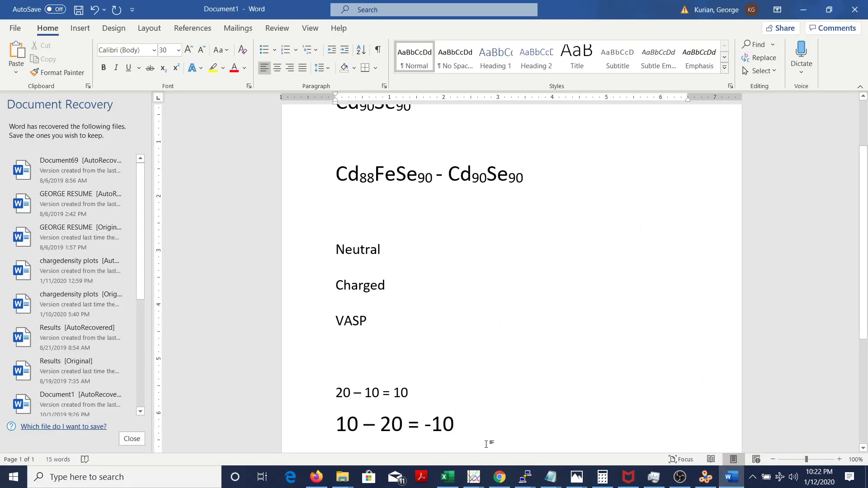
# Add the example subtraction "10 – 10 = 0" on a new line below "10 – 20 = -10"
pyautogui.press('Return')
pyautogui.write('10 -')
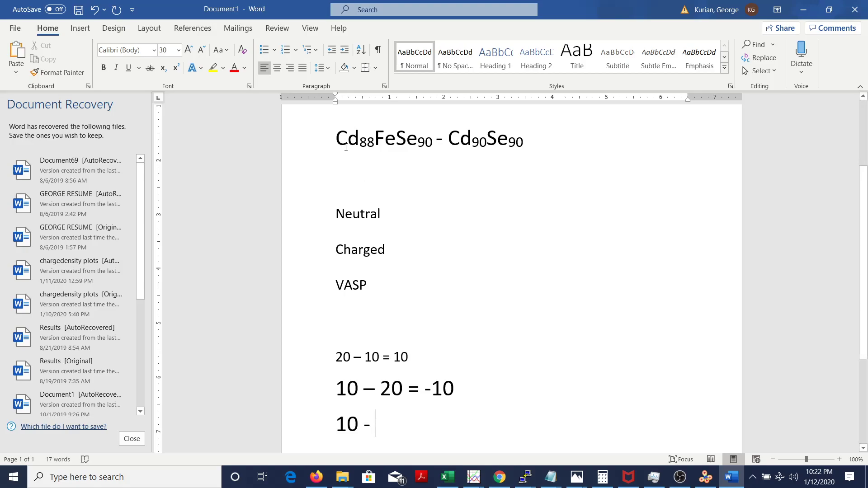
pyautogui.moveTo(347, 139); pyautogui.dragTo(482, 144)
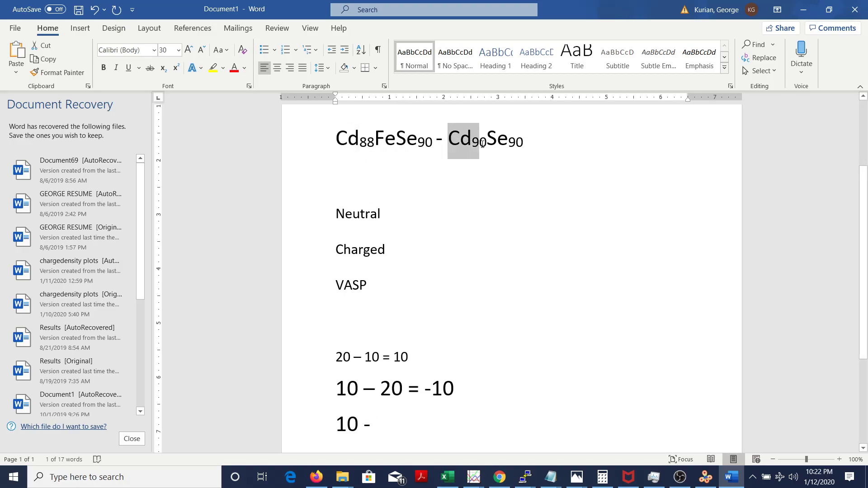
pyautogui.click(383, 421)
pyautogui.write('10 = 0')
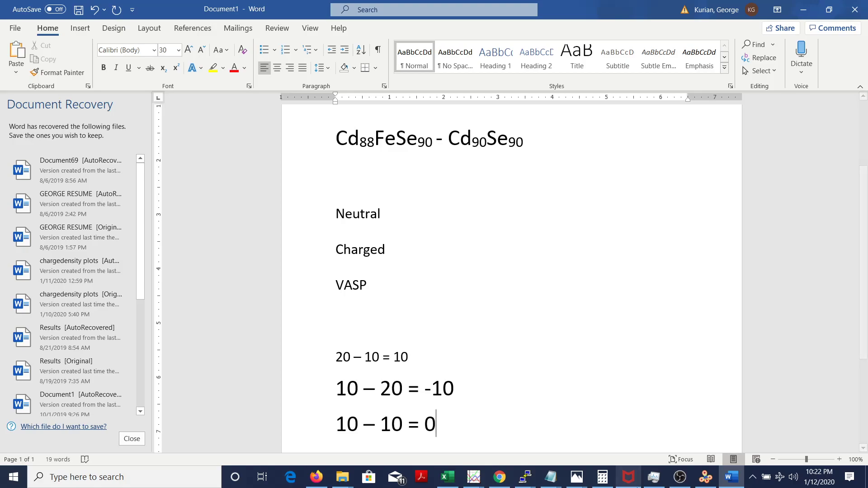
# Switch to VESTA and compare the charge densities in the two CHGCAR files, showing the whole structure of the second one
pyautogui.click(706, 477)
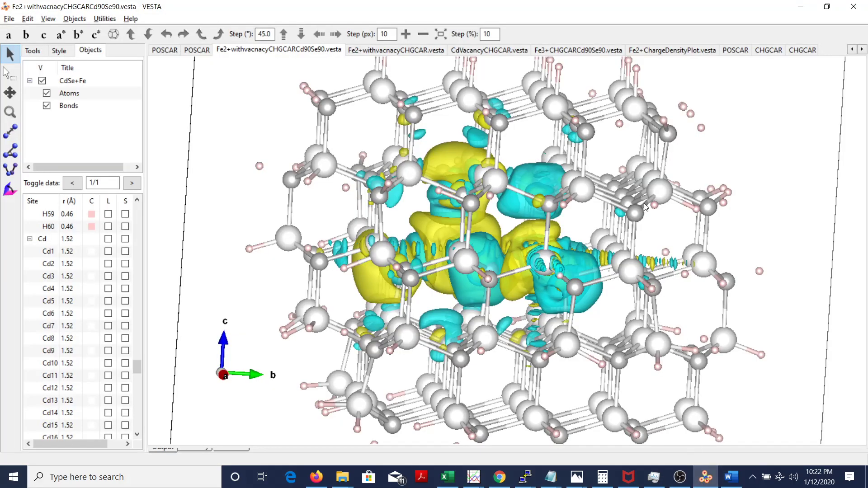
pyautogui.click(774, 52)
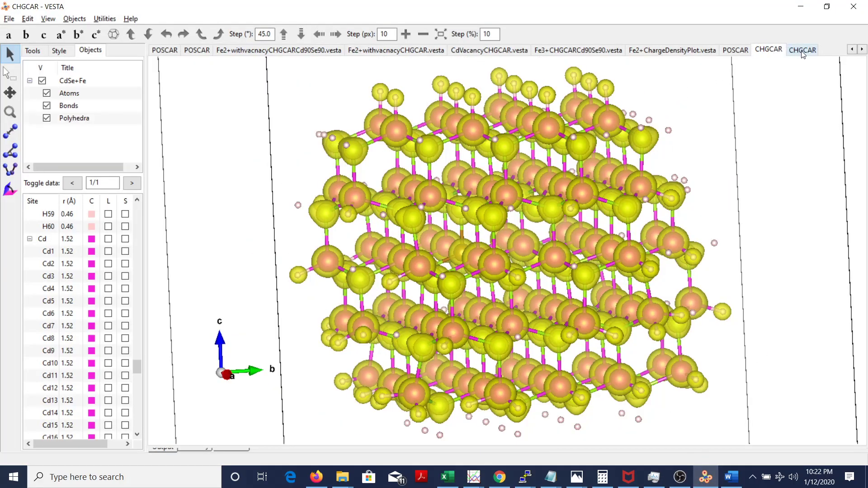
pyautogui.click(803, 50)
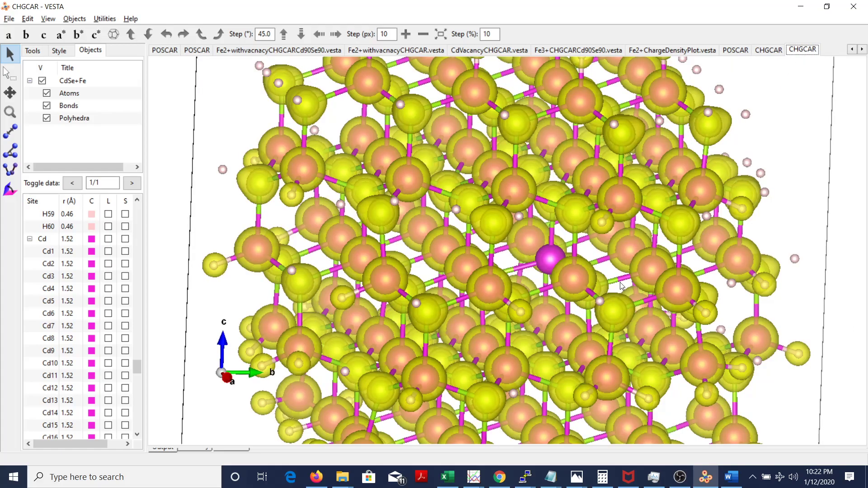
pyautogui.scroll(-5, 571, 256)
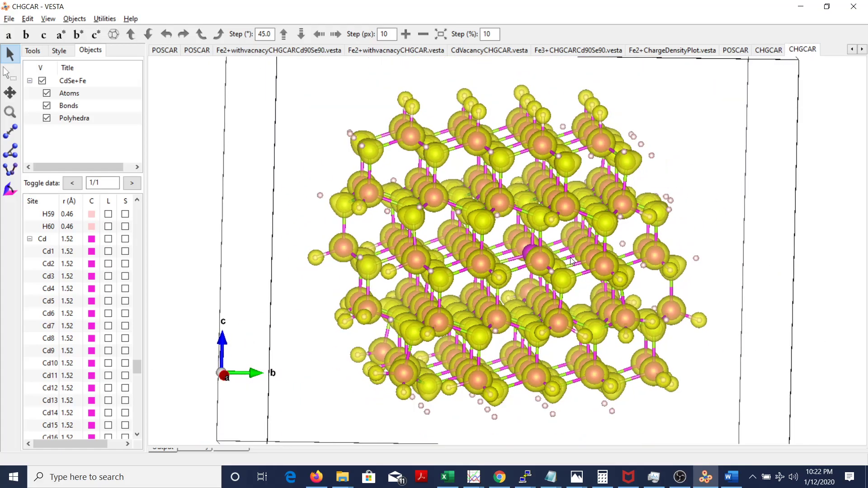
# Rotate and enlarge the second CHGCAR structure to examine the magenta Cd atom that has no charge density isosurface
pyautogui.moveTo(583, 262); pyautogui.dragTo(609, 259)
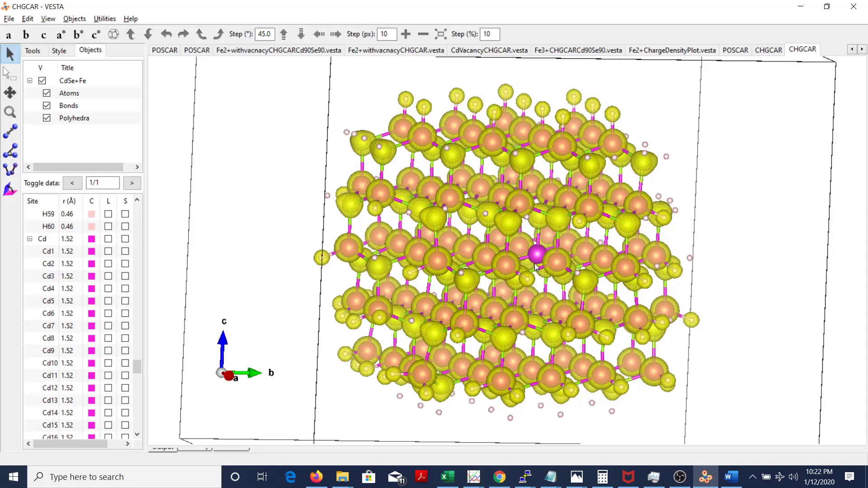
pyautogui.scroll(3, 538, 259)
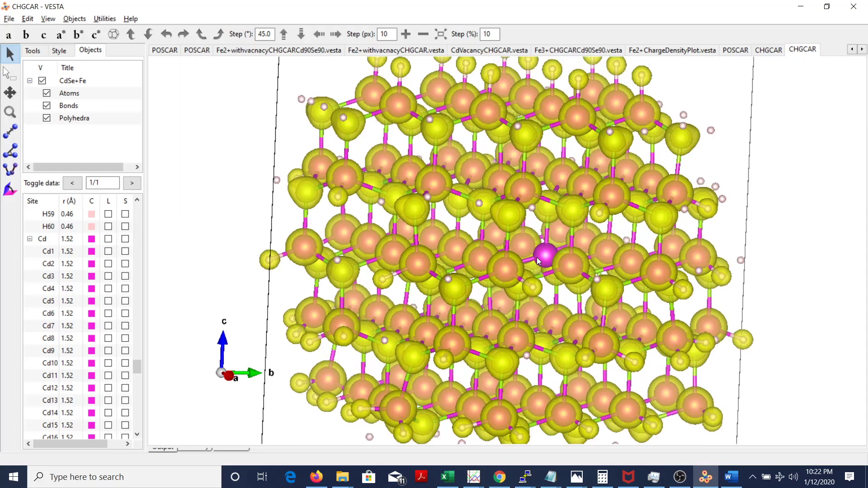
pyautogui.scroll(2, 560, 281)
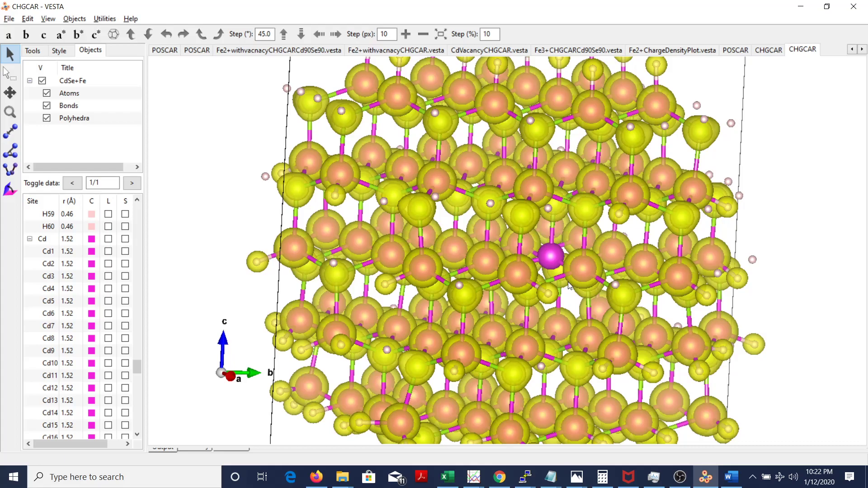
pyautogui.moveTo(563, 280); pyautogui.dragTo(542, 253)
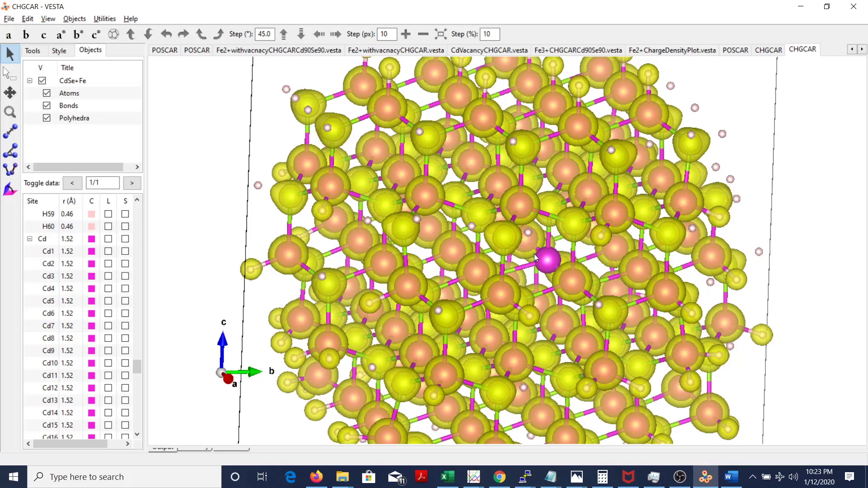
# Switch to Word and copy the formula Cd88FeSe90 onto the empty line below the first subtraction
pyautogui.hotkey('alt', 'Tab')
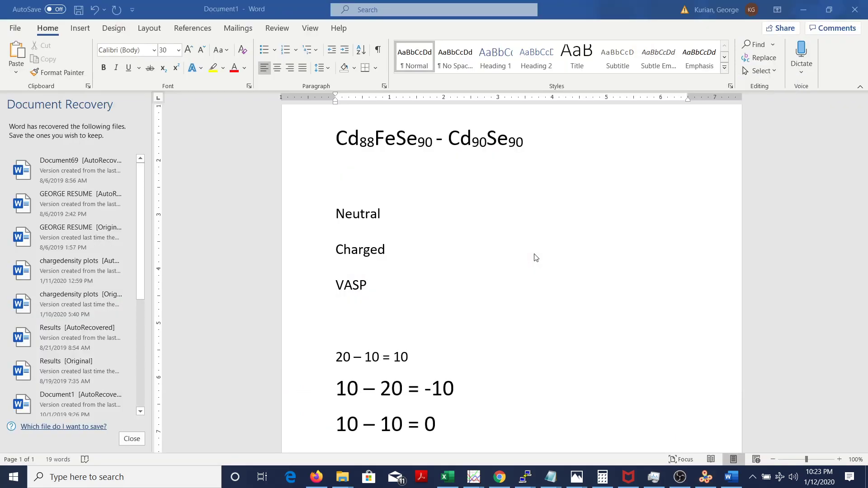
pyautogui.hotkey('ctrl', 'Home')
pyautogui.moveTo(337, 138); pyautogui.dragTo(432, 143)
pyautogui.hotkey('ctrl', 'c')
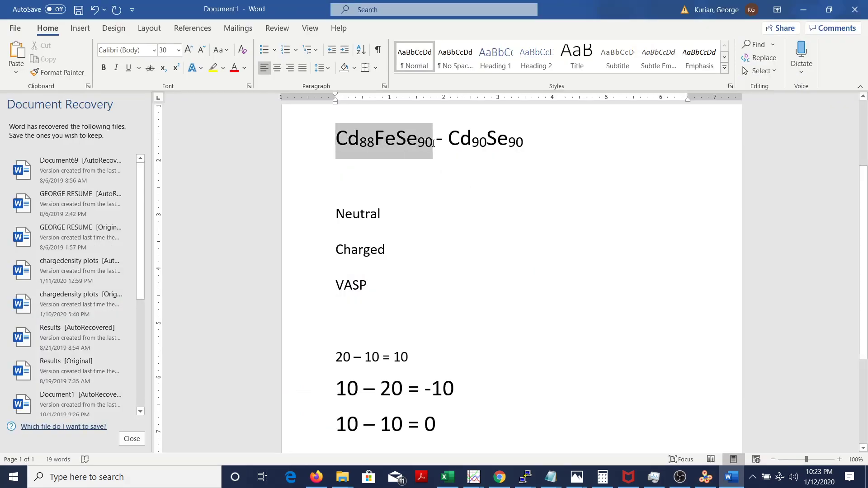
pyautogui.rightClick(423, 176)
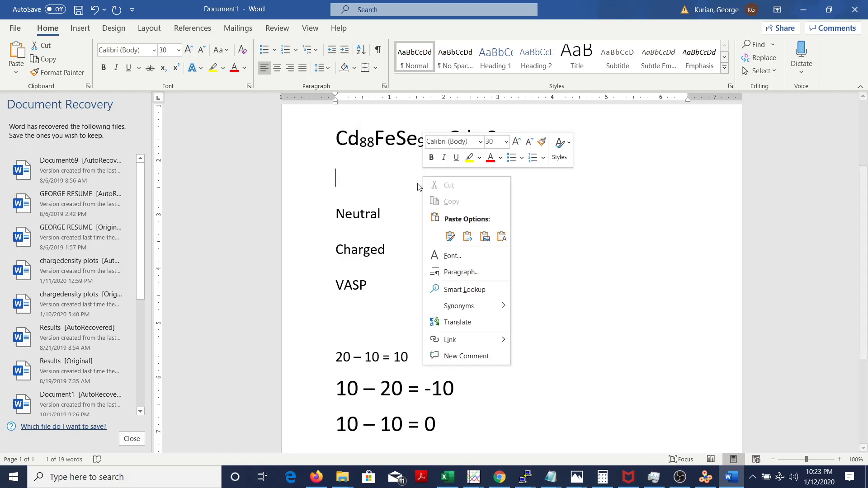
pyautogui.click(371, 175)
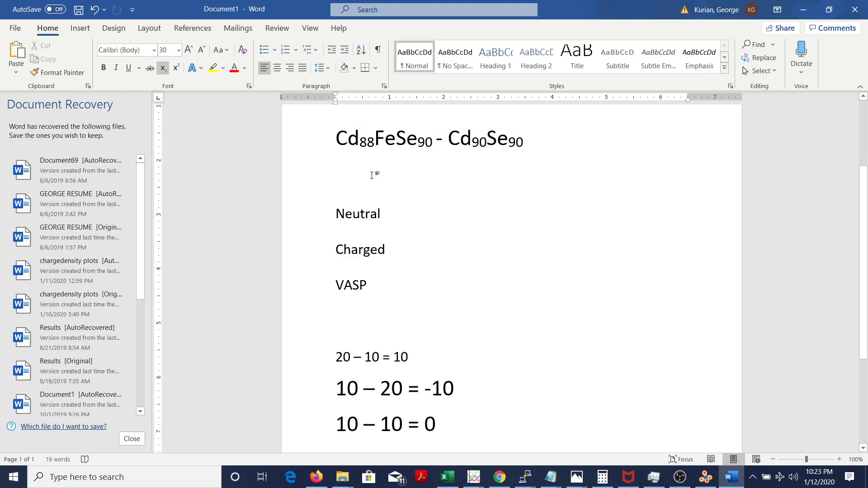
pyautogui.hotkey('ctrl', 'v')
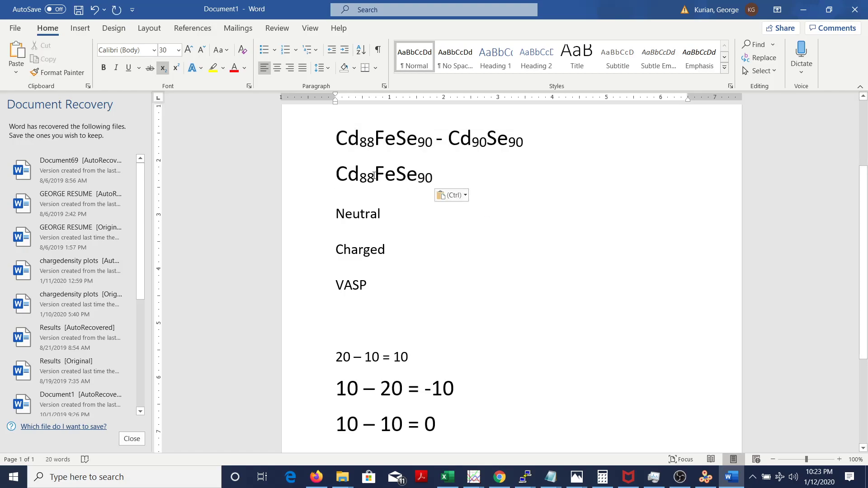
# Change the copied formula to Cd89Se90 by correcting the Cd subscript to 89 and removing Fe
pyautogui.click(374, 175)
pyautogui.press('BackSpace')
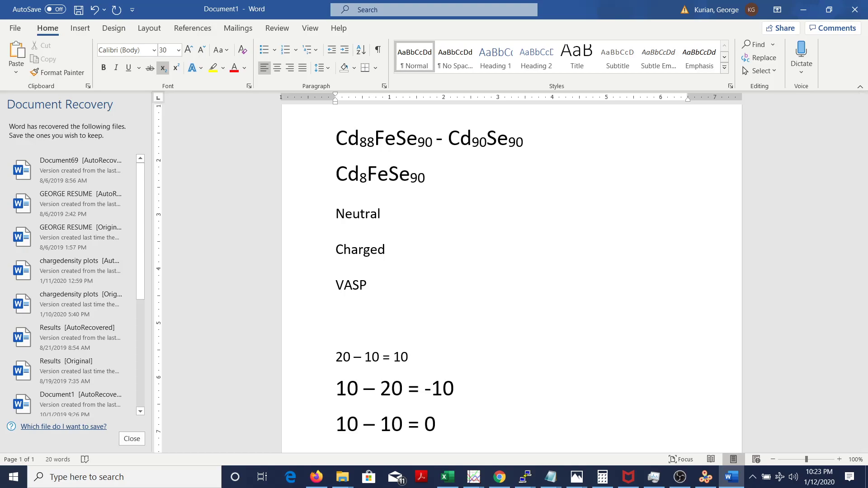
pyautogui.write('9')
pyautogui.hotkey('shift', 'Right')
pyautogui.hotkey('shift', 'Right')
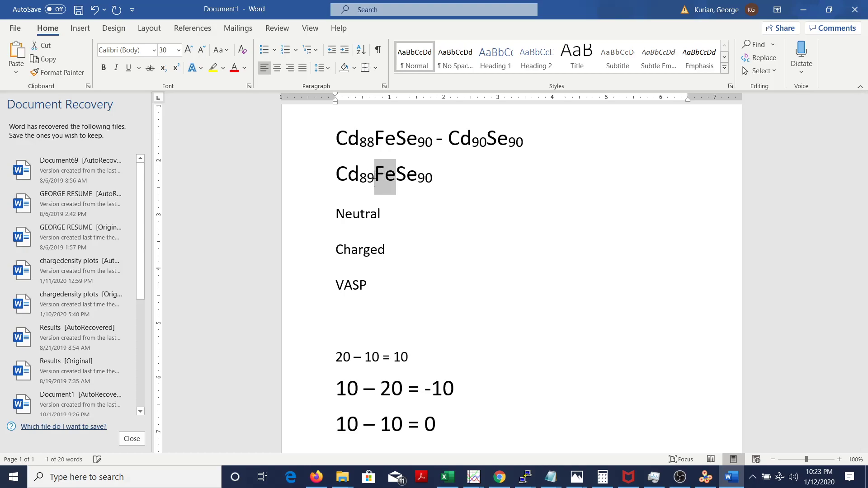
pyautogui.press('Delete')
pyautogui.click(439, 185)
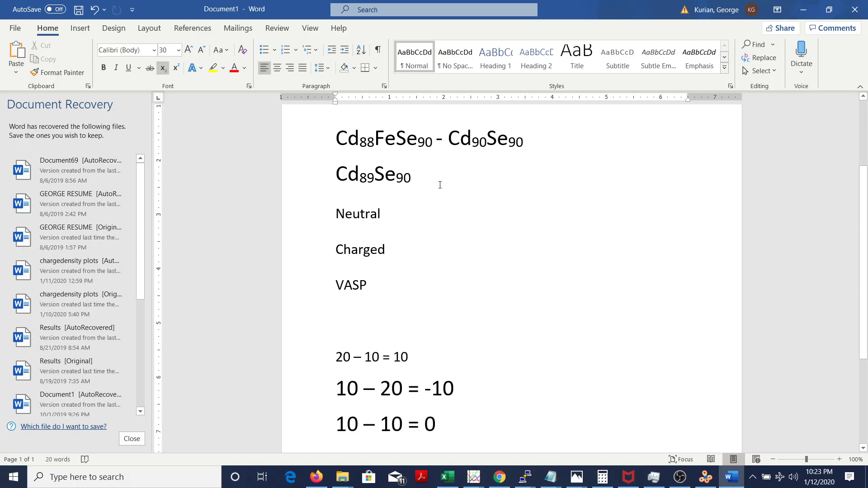
# Copy "- Cd90Se90" from the first line and append it after Cd89Se90, checking the CHGCAR structure in VESTA
pyautogui.hotkey('alt', 'Tab')
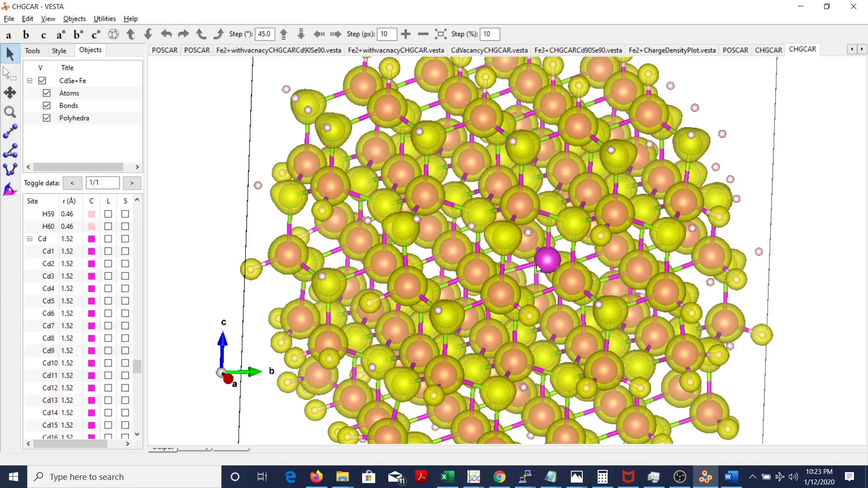
pyautogui.hotkey('alt', 'Tab')
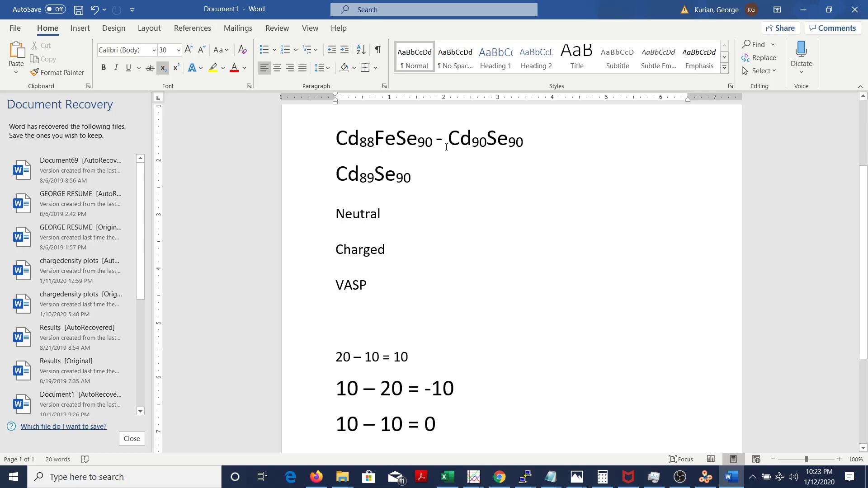
pyautogui.moveTo(345, 138); pyautogui.dragTo(526, 141)
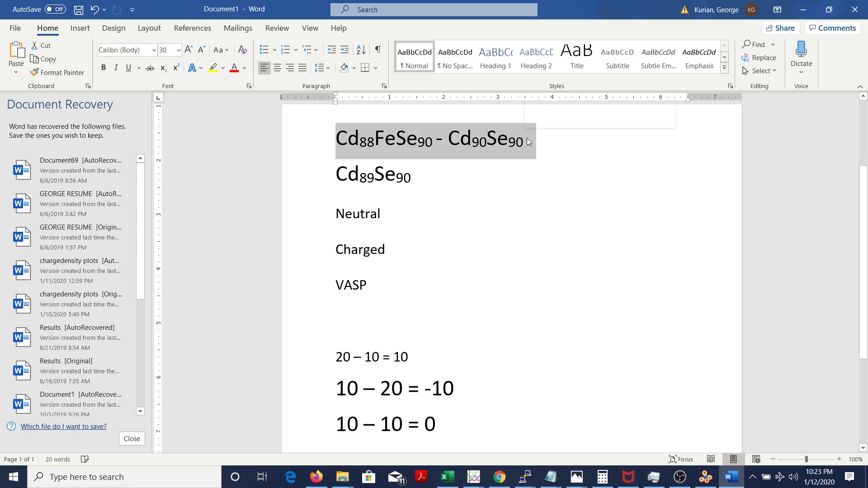
pyautogui.rightClick(526, 141)
pyautogui.press('Escape')
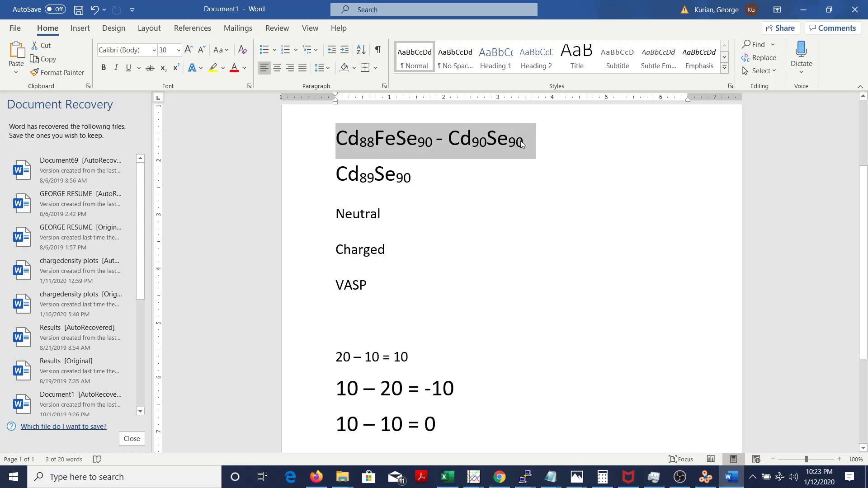
pyautogui.click(537, 140)
pyautogui.moveTo(536, 140); pyautogui.dragTo(504, 129)
pyautogui.hotkey('ctrl', 'c')
pyautogui.click(435, 131)
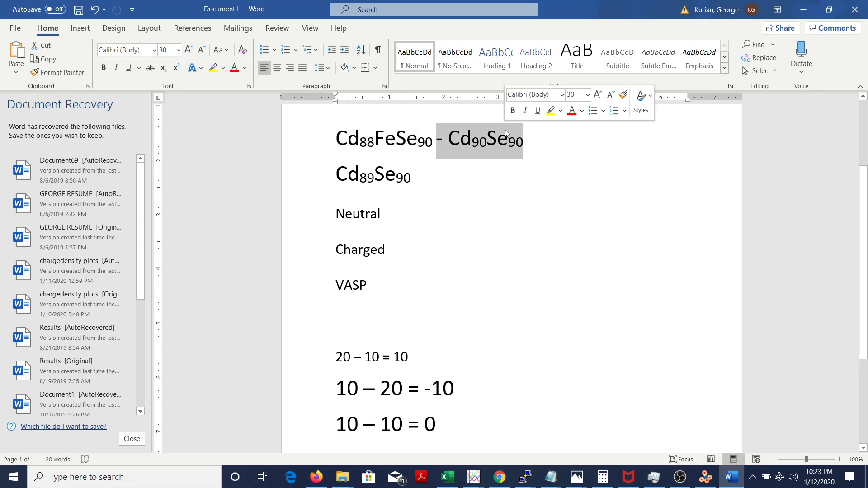
pyautogui.click(451, 167)
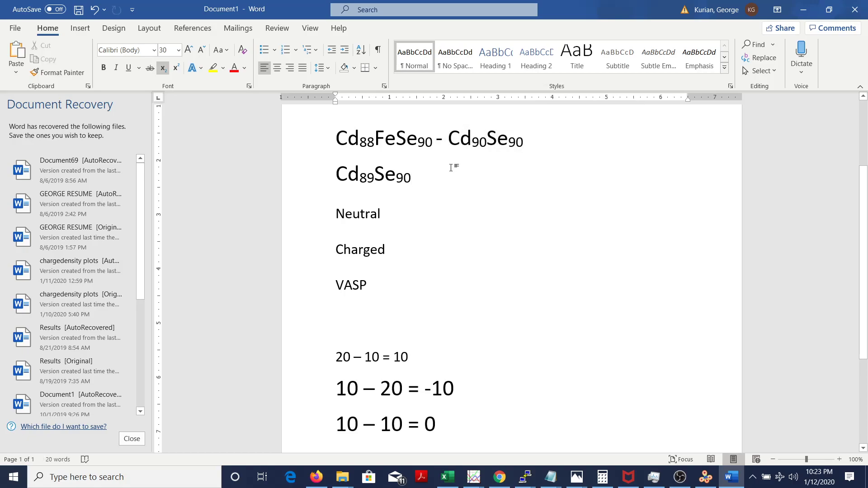
pyautogui.hotkey('ctrl', 'v')
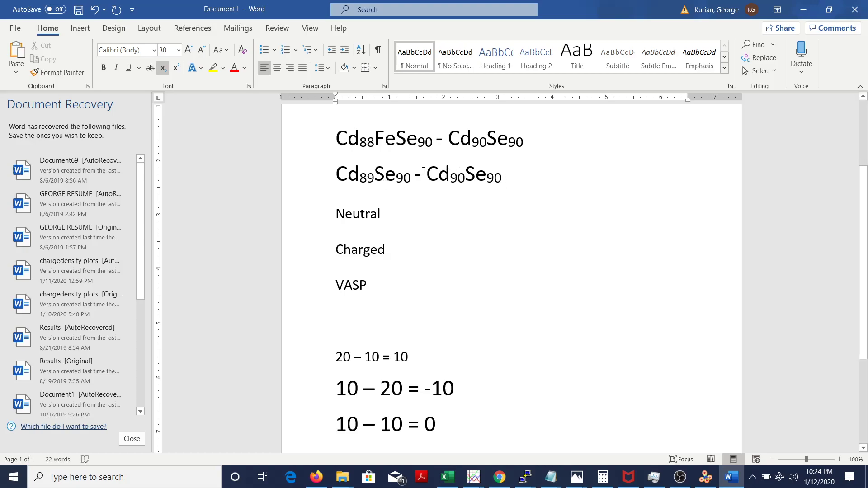
# Append "+ Cd" after Cd90Se90 at the end of the second formula line
pyautogui.write('-')
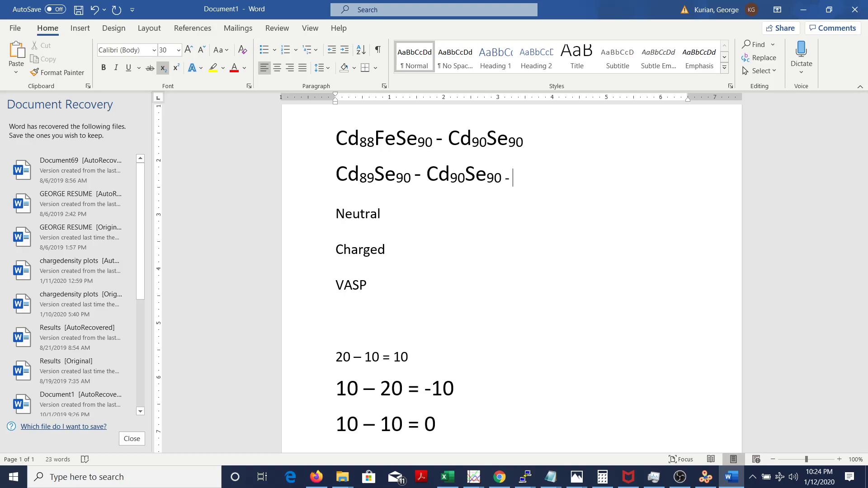
pyautogui.write(' Cd')
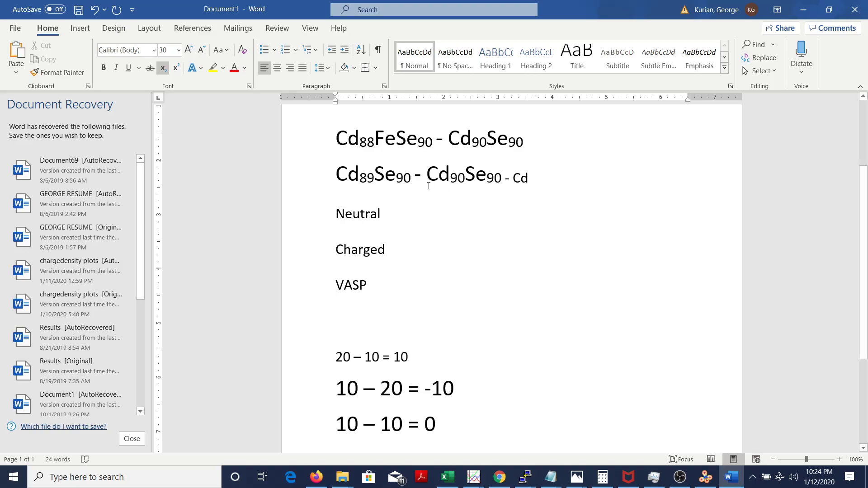
pyautogui.click(512, 179)
pyautogui.press('BackSpace')
pyautogui.write('+')
# Highlight the terms of Cd89Se90 - Cd90Se90 + Cd in turn to review each part of the subtraction
pyautogui.moveTo(427, 174); pyautogui.dragTo(540, 179)
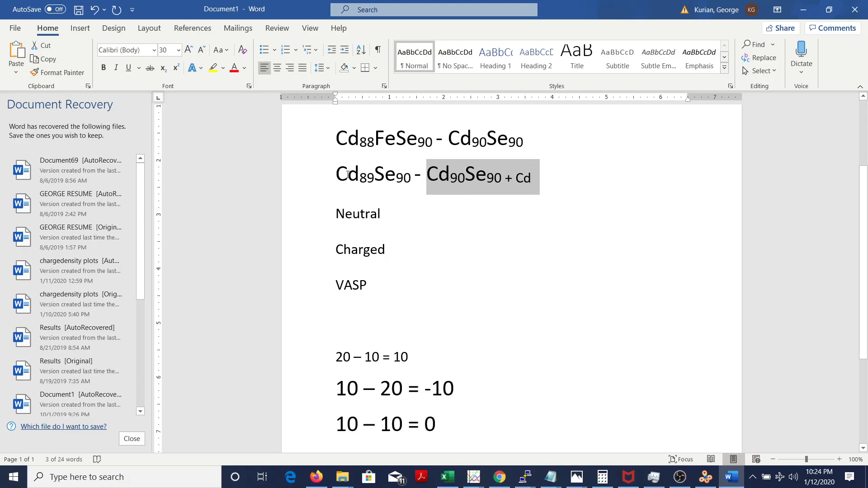
pyautogui.moveTo(334, 173); pyautogui.dragTo(531, 177)
pyautogui.click(430, 179)
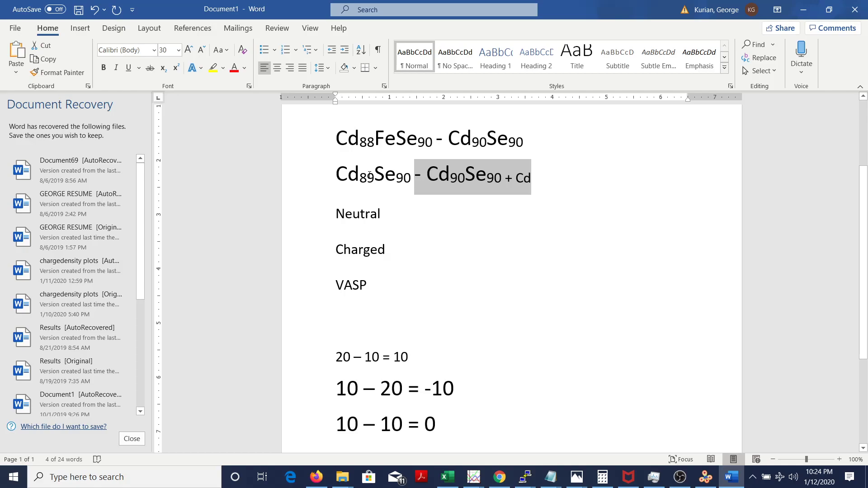
pyautogui.moveTo(337, 178); pyautogui.dragTo(415, 180)
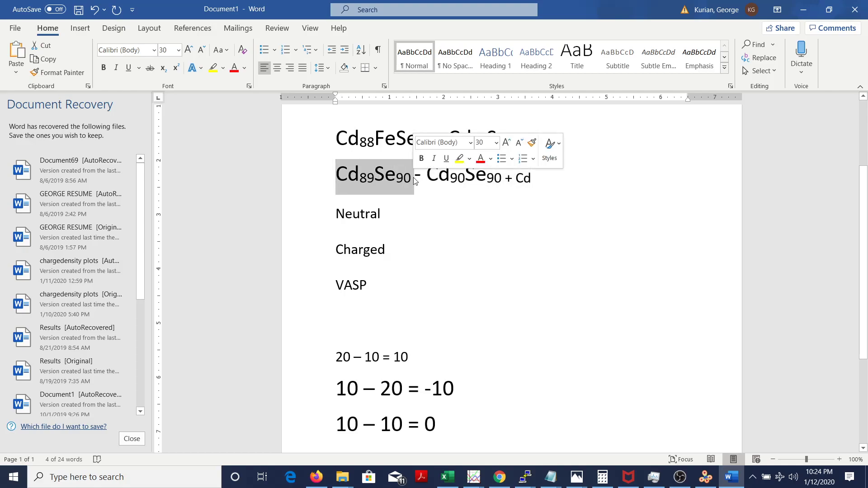
pyautogui.click(538, 182)
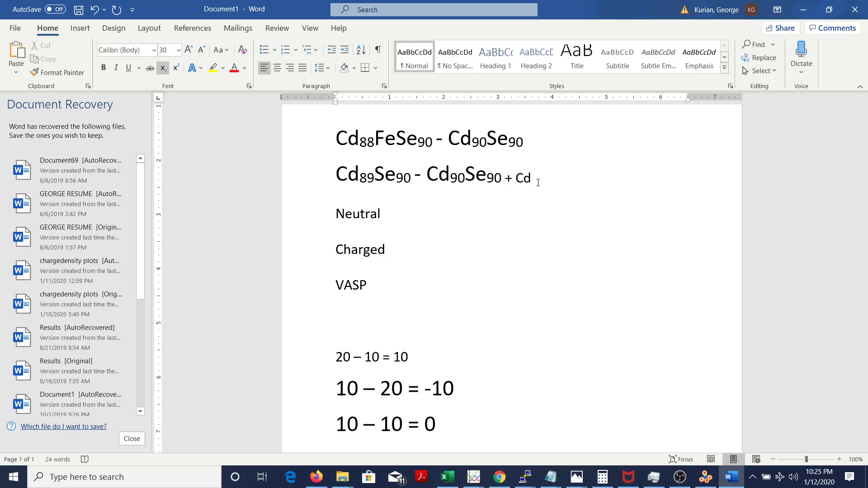
# Switch to VESTA and examine the Fe2+ charge density plot and the whole Fe-doped POSCAR structure beside it
pyautogui.click(704, 483)
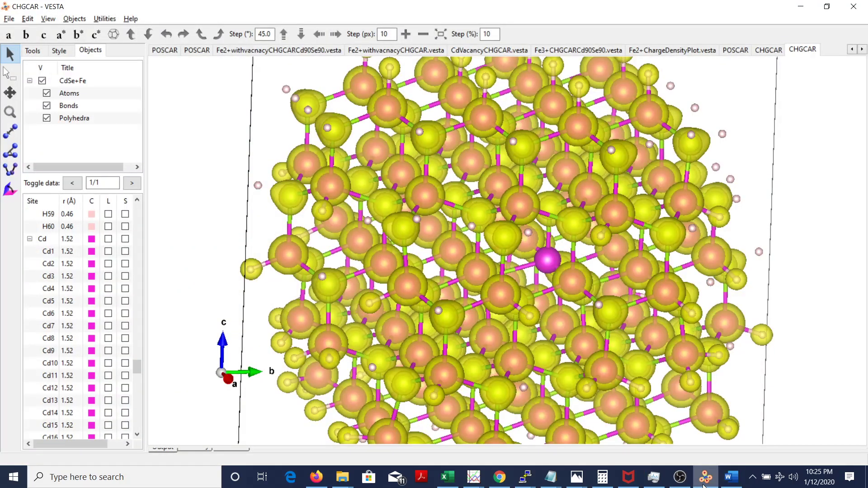
pyautogui.click(652, 50)
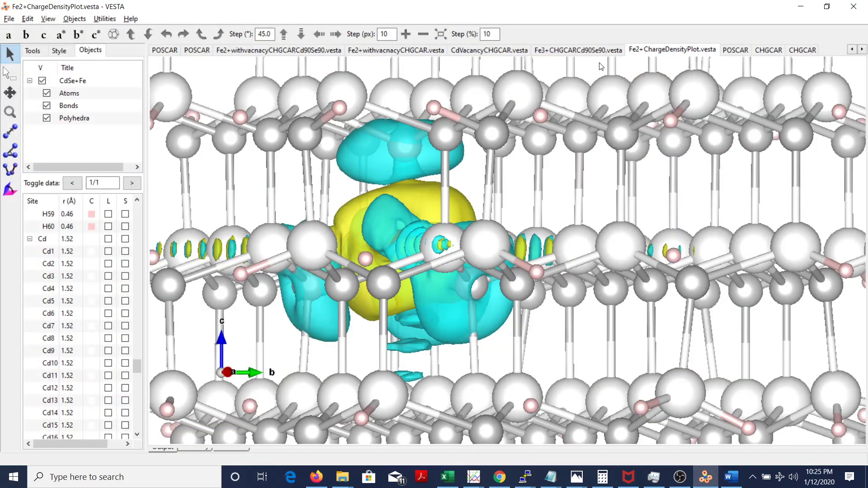
pyautogui.click(729, 50)
pyautogui.scroll(-4, 590, 305)
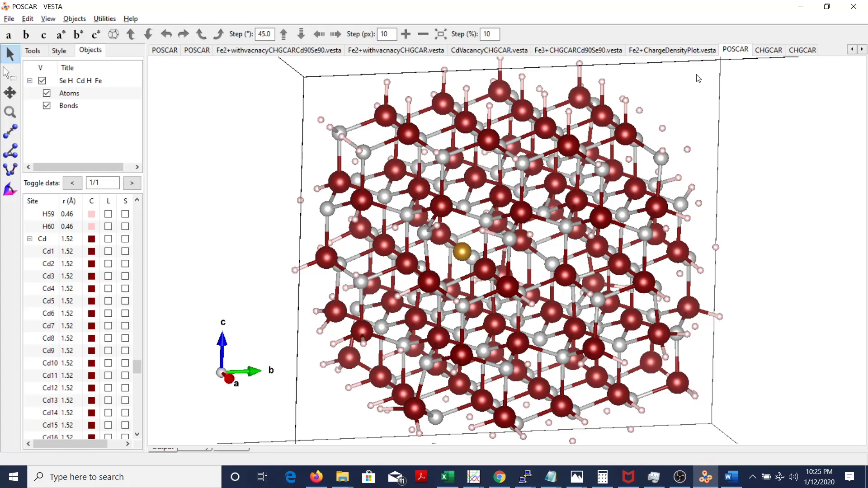
pyautogui.moveTo(545, 267); pyautogui.dragTo(546, 257)
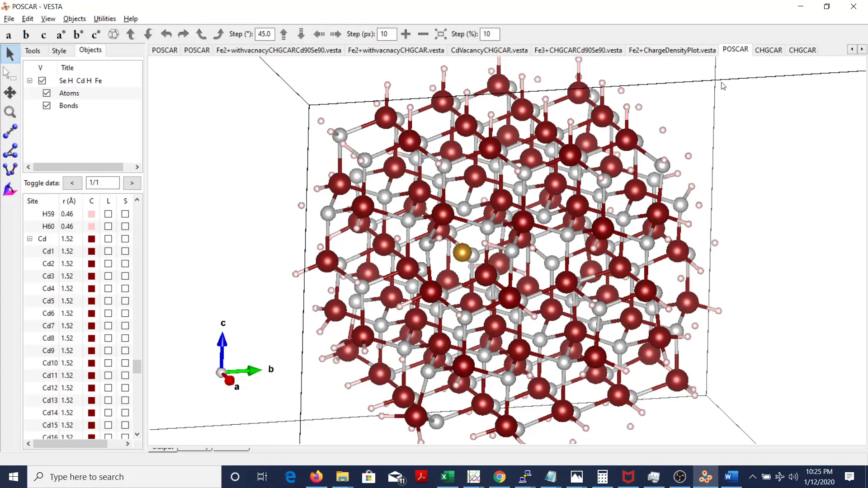
# Delete the magenta Cd atom without an isosurface from the second CHGCAR structure and inspect the vacant site
pyautogui.click(803, 49)
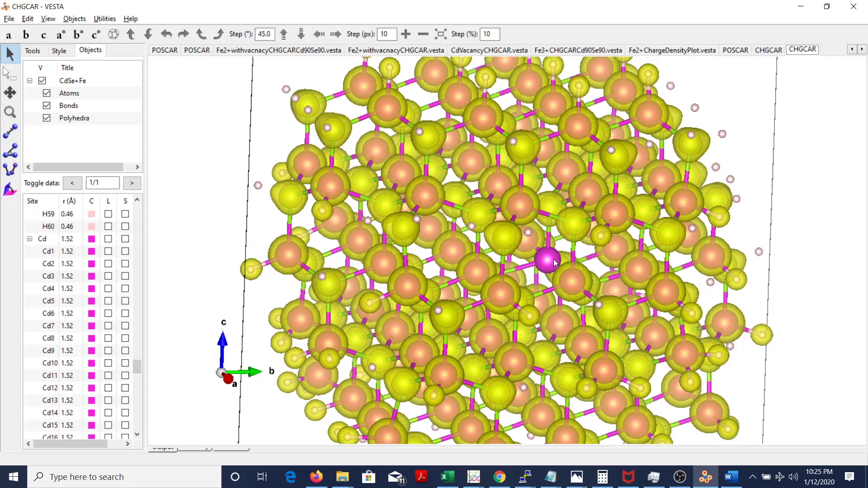
pyautogui.click(549, 263)
pyautogui.click(547, 261)
pyautogui.press('Delete')
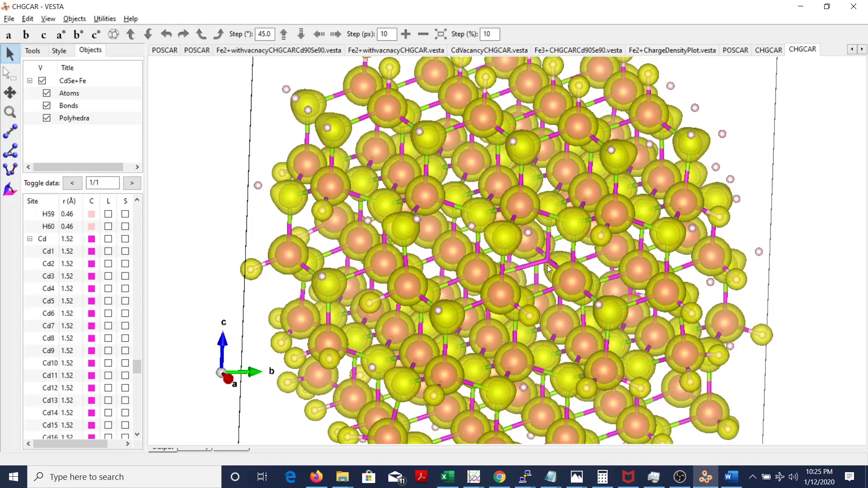
pyautogui.moveTo(548, 269)
pyautogui.mouseDown()
pyautogui.moveTo(593, 242)
pyautogui.moveTo(571, 289)
pyautogui.moveTo(562, 269)
pyautogui.mouseUp()
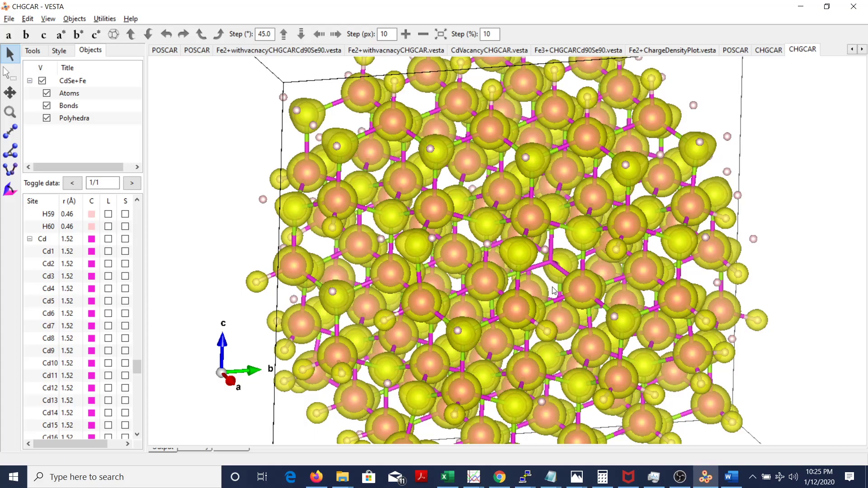
# Return to Word and highlight the full expression Cd89Se90 - Cd90Se90 + Cd to review it
pyautogui.click(731, 477)
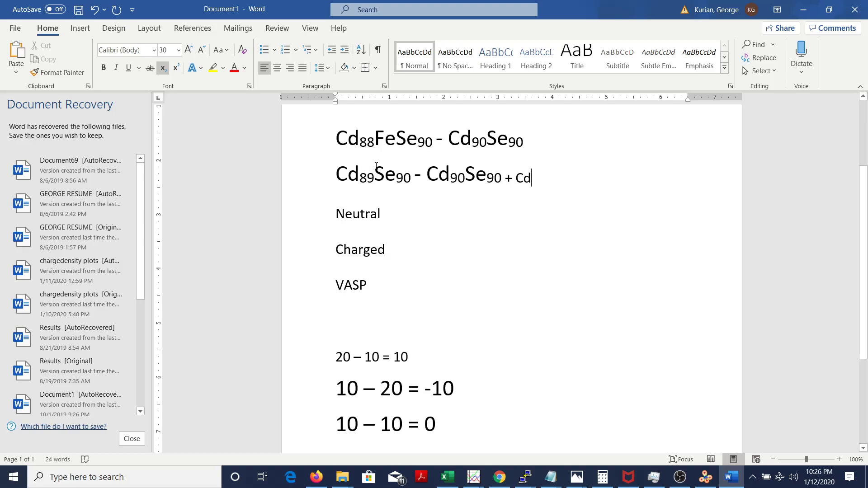
pyautogui.moveTo(415, 175); pyautogui.dragTo(549, 172)
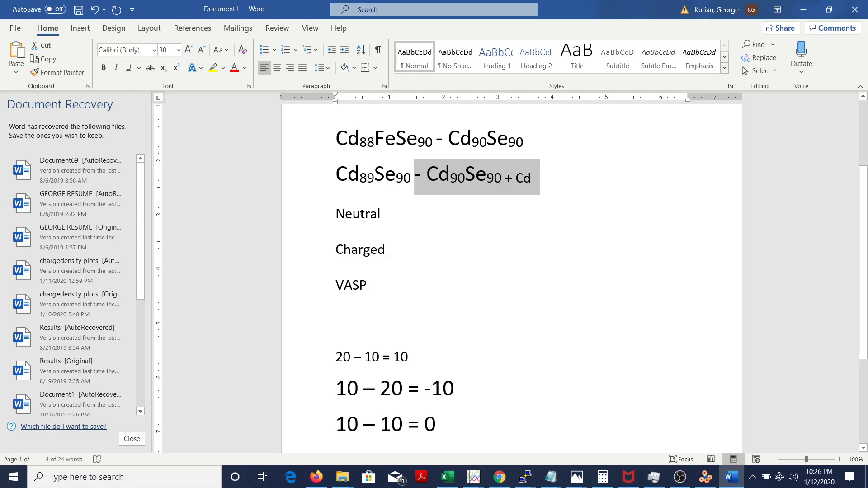
pyautogui.moveTo(338, 176); pyautogui.dragTo(548, 182)
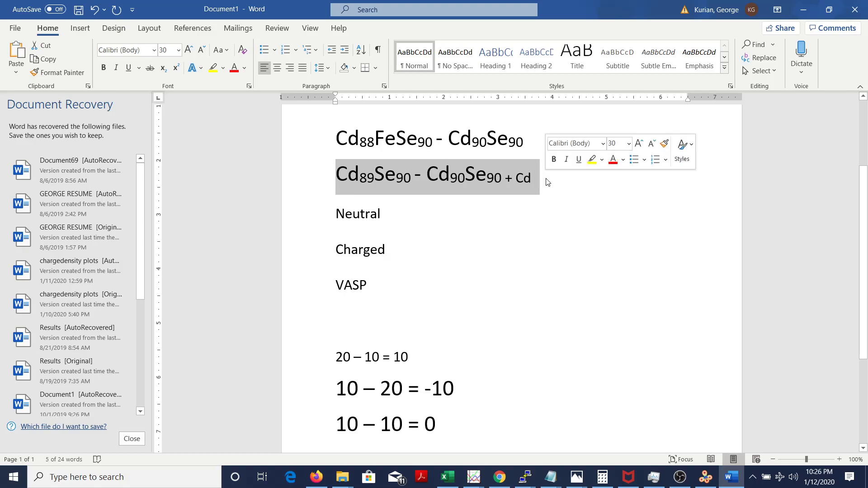
# Highlight Cd90Se90 + Cd in the second expression and the -10 result of 10 – 20 to review them
pyautogui.click(379, 180)
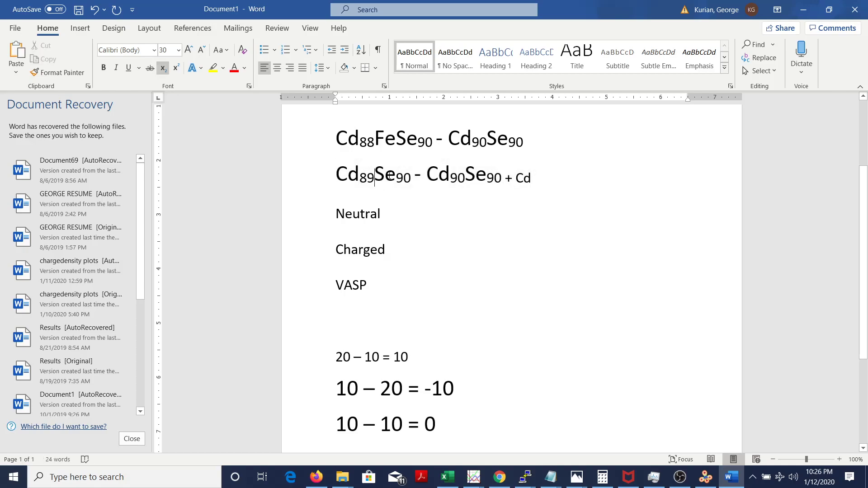
pyautogui.moveTo(349, 172); pyautogui.dragTo(540, 179)
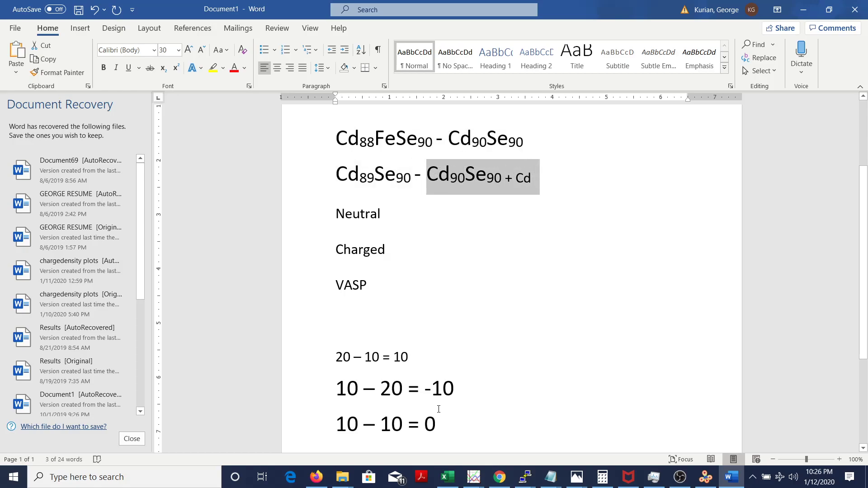
pyautogui.rightClick(438, 409)
pyautogui.click(422, 389)
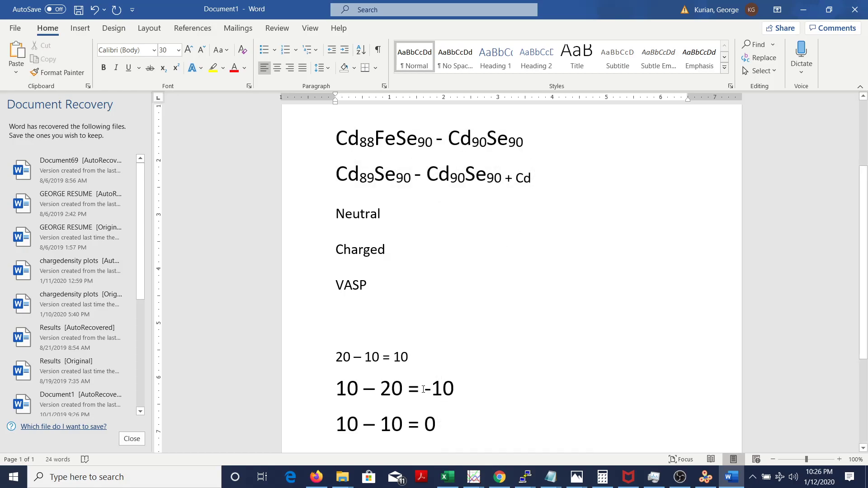
pyautogui.moveTo(424, 389); pyautogui.dragTo(454, 389)
# Label the example results by appending "= yellow" to 20 – 10 = 10 and "= blue" to 10 – 20 = -10
pyautogui.click(409, 358)
pyautogui.write('= yellow')
pyautogui.click(459, 374)
pyautogui.write('= blue')
pyautogui.hotkey('ctrl', '=')
# Highlight Cd89Se90 and the subtracted - Cd90Se90 + Cd part in turn to compare them
pyautogui.moveTo(346, 176); pyautogui.dragTo(414, 177)
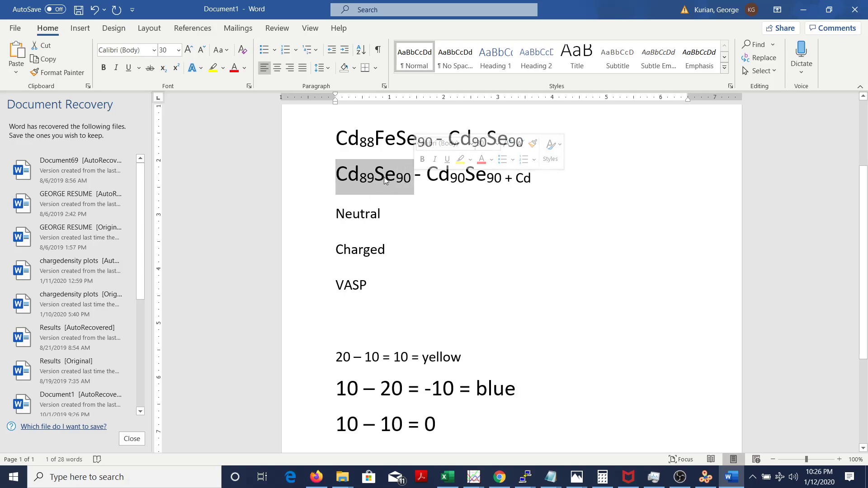
pyautogui.click(413, 175)
pyautogui.moveTo(413, 175); pyautogui.dragTo(522, 173)
# Switch to VESTA and inspect the vacant Cd site in the second CHGCAR structure from different angles
pyautogui.hotkey('alt', 'Tab')
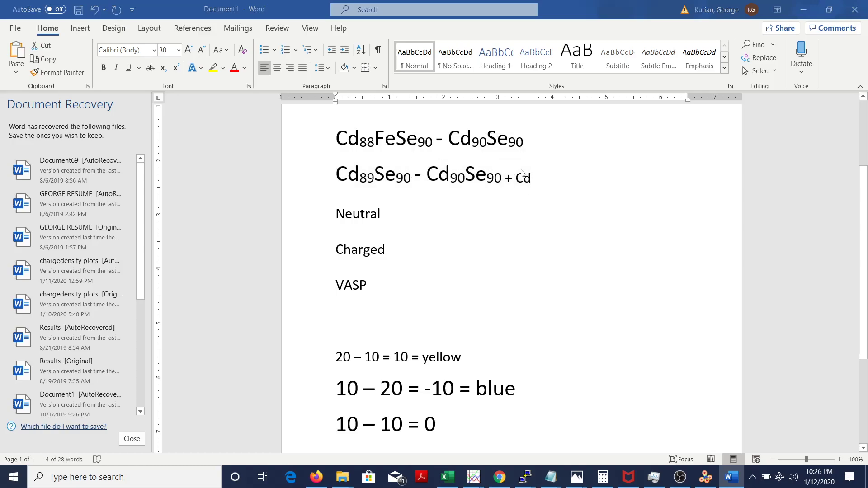
pyautogui.hotkey('alt', 'Tab')
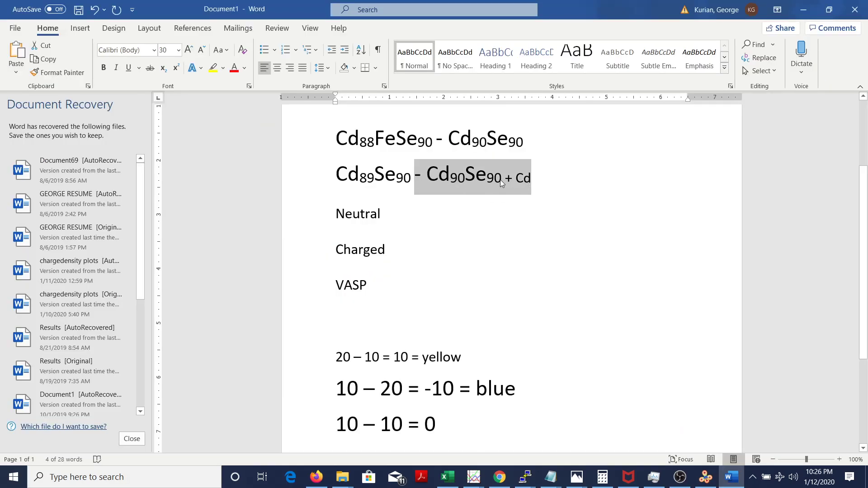
pyautogui.hotkey('alt', 'Tab')
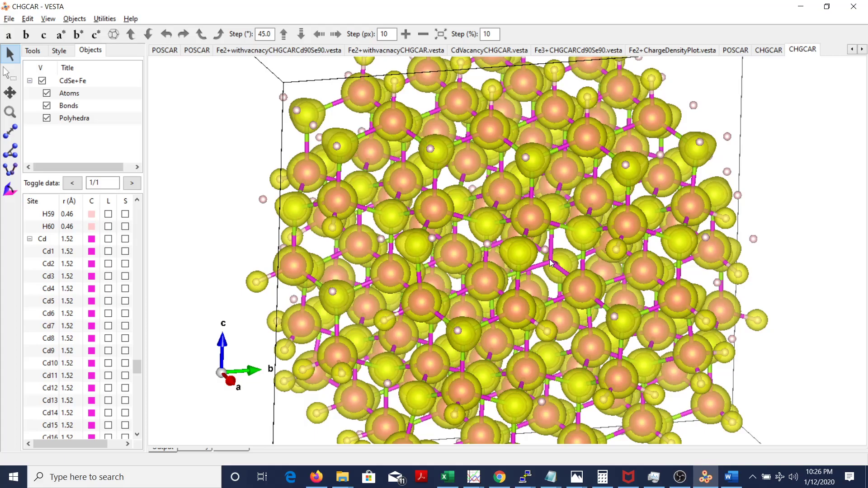
pyautogui.moveTo(551, 262)
pyautogui.mouseDown()
pyautogui.moveTo(526, 221)
pyautogui.moveTo(543, 260)
pyautogui.mouseUp()
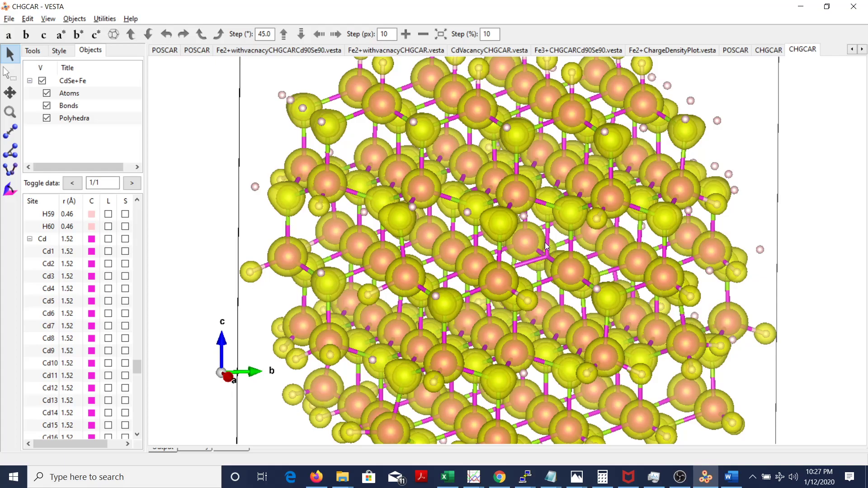
pyautogui.moveTo(546, 251); pyautogui.dragTo(558, 252)
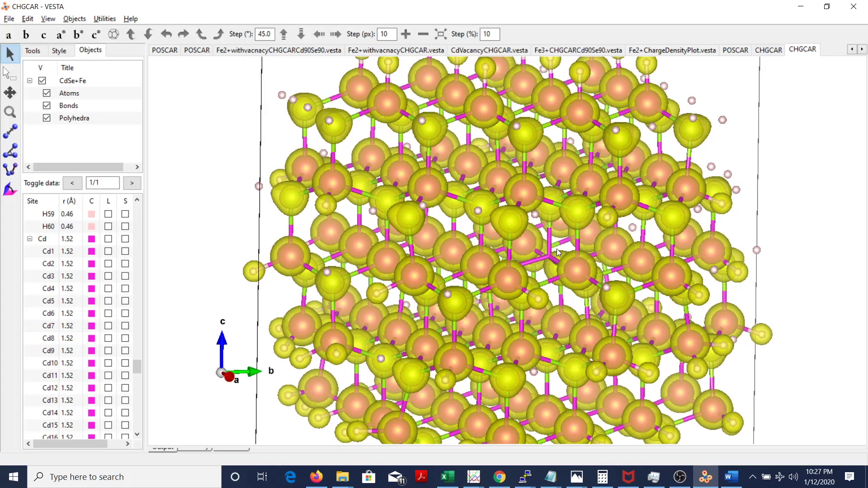
# Return to Word and highlight the 10 – 10 = 0 line and the yellow example line to review them
pyautogui.hotkey('alt', 'Tab')
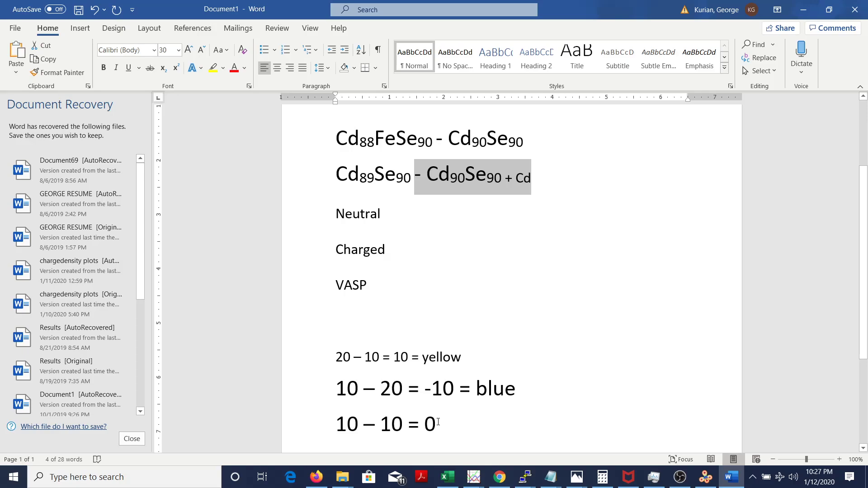
pyautogui.moveTo(438, 422); pyautogui.dragTo(338, 422)
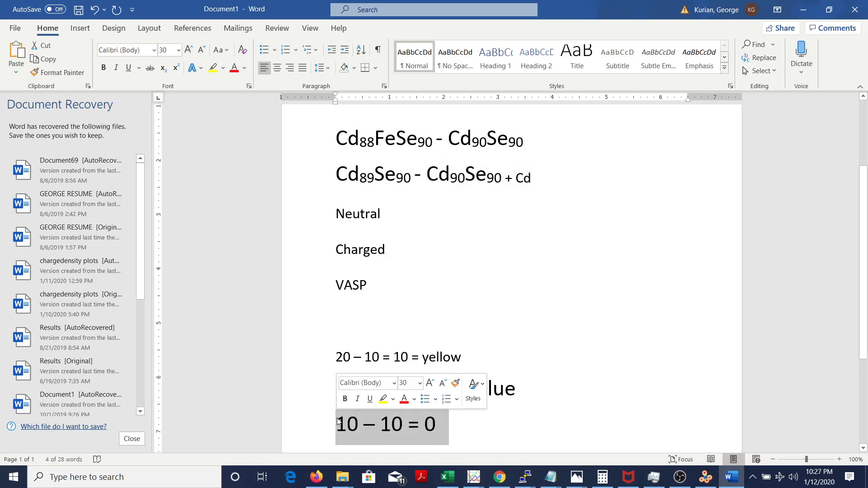
pyautogui.click(448, 337)
pyautogui.moveTo(464, 356); pyautogui.dragTo(326, 357)
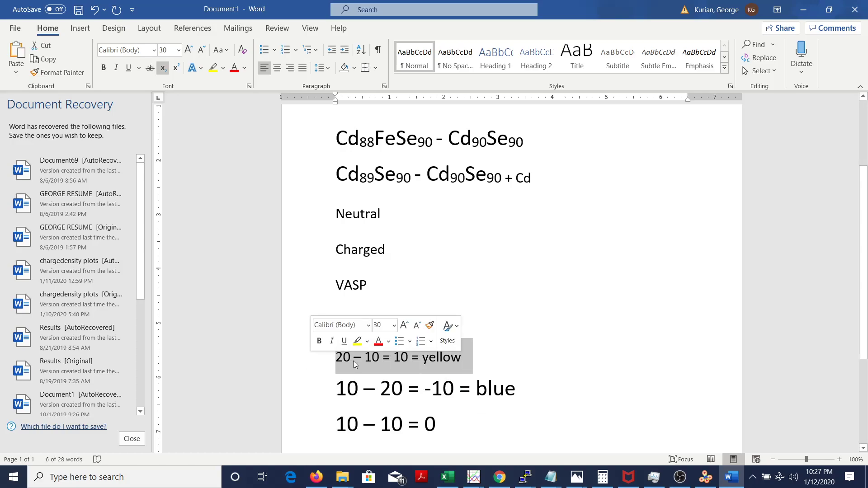
# Highlight Cd89Se90, the subtracted - Cd90Se90 + Cd part and the second number of the yellow example to relate them
pyautogui.click(386, 181)
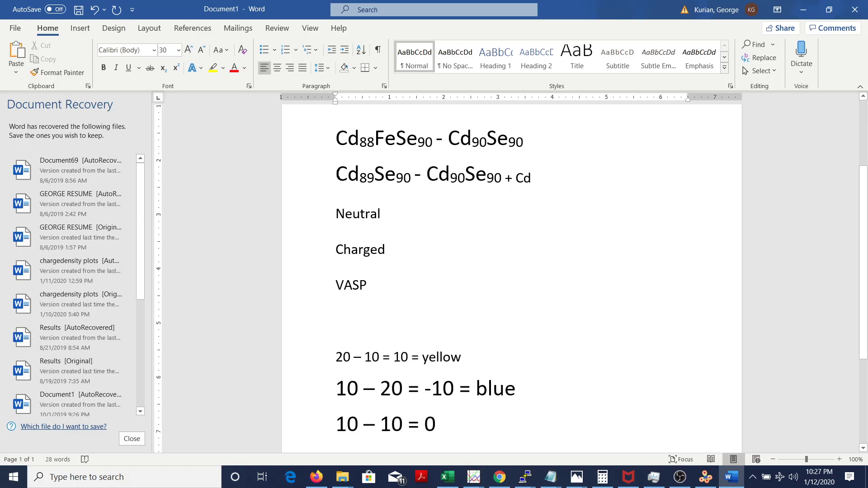
pyautogui.moveTo(336, 177); pyautogui.dragTo(407, 177)
pyautogui.click(399, 181)
pyautogui.moveTo(415, 177); pyautogui.dragTo(525, 177)
pyautogui.click(372, 357)
pyautogui.moveTo(371, 357); pyautogui.dragTo(383, 359)
pyautogui.click(383, 360)
# Highlight Cd89Se90, the 10 – 20 = -10 = blue line and the word Neutral in turn to review them
pyautogui.moveTo(335, 175); pyautogui.dragTo(404, 179)
pyautogui.moveTo(335, 389); pyautogui.dragTo(528, 390)
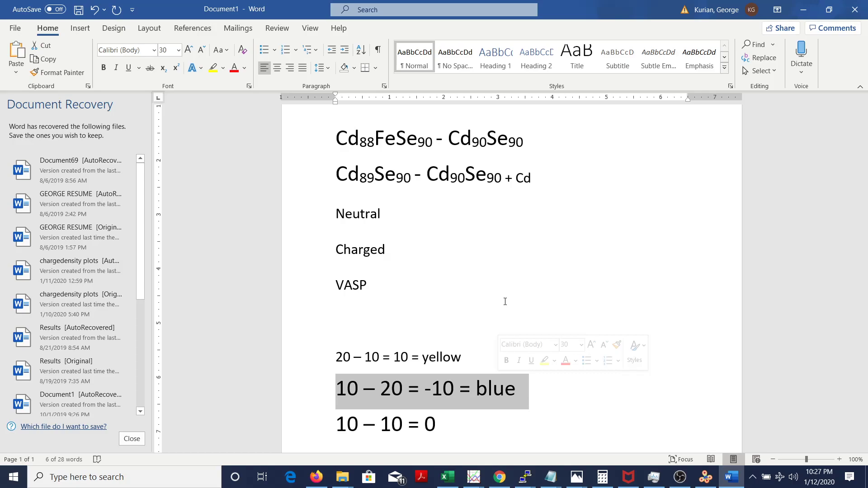
pyautogui.moveTo(337, 214); pyautogui.dragTo(385, 211)
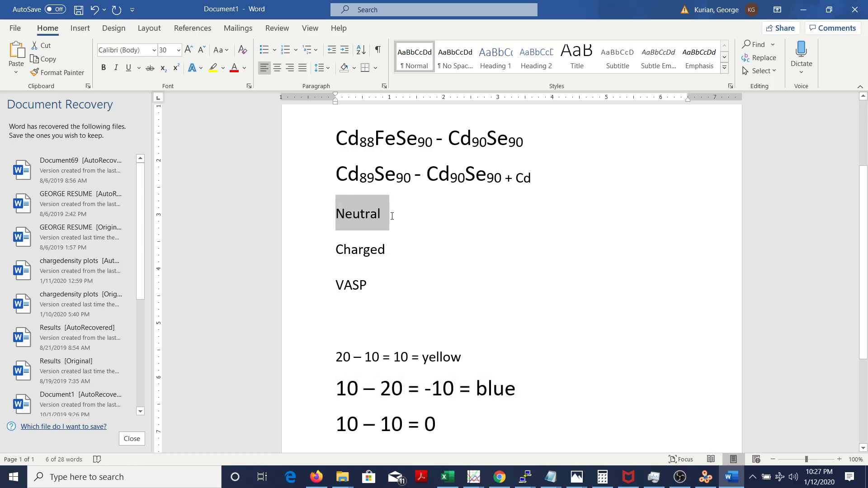
pyautogui.click(382, 214)
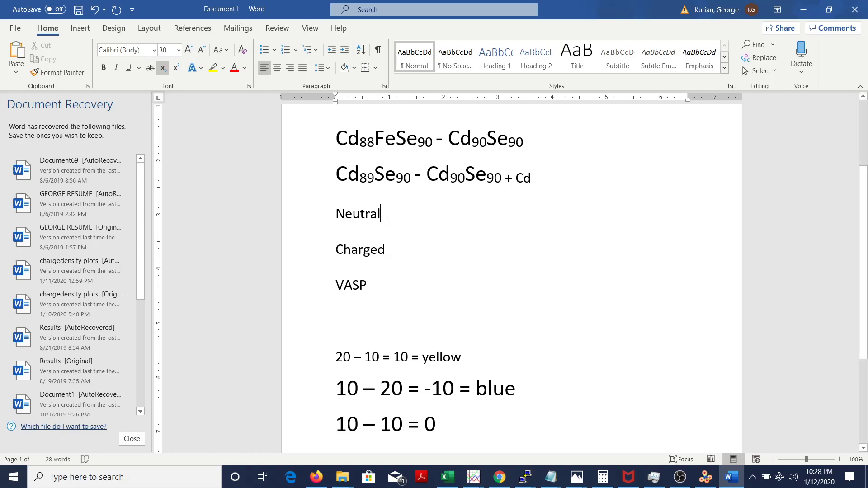
# Switch to VESTA and examine the CdVacancyCHGCAR.vesta charge density plot along the a axis and from an oblique angle
pyautogui.click(705, 478)
pyautogui.click(704, 479)
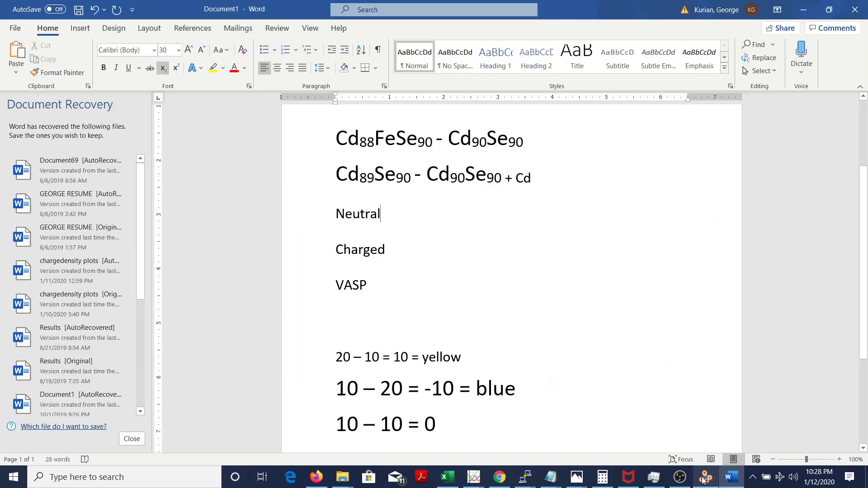
pyautogui.click(705, 479)
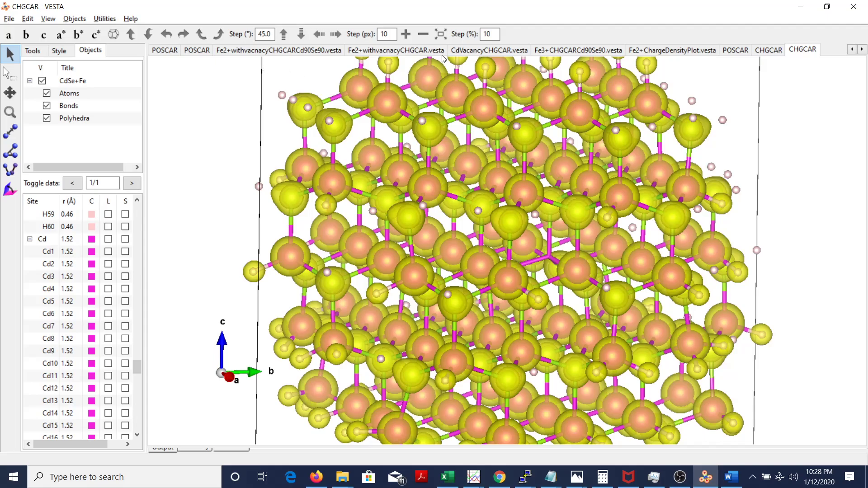
pyautogui.click(483, 49)
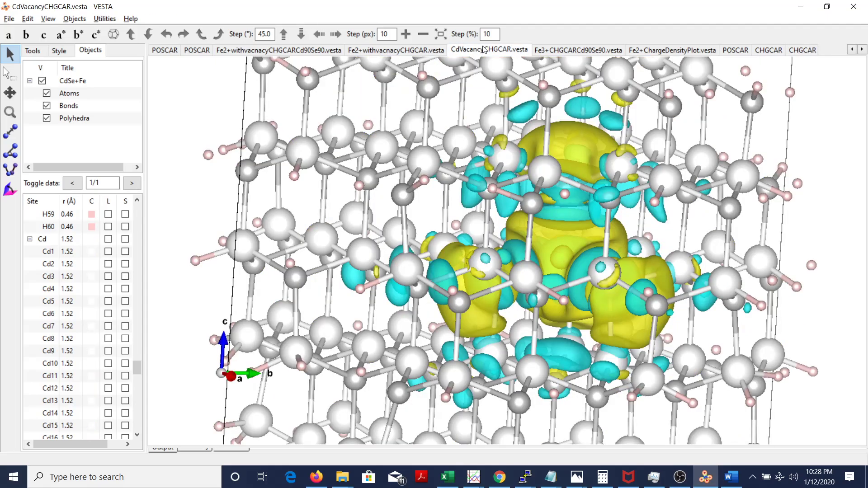
pyautogui.click(8, 34)
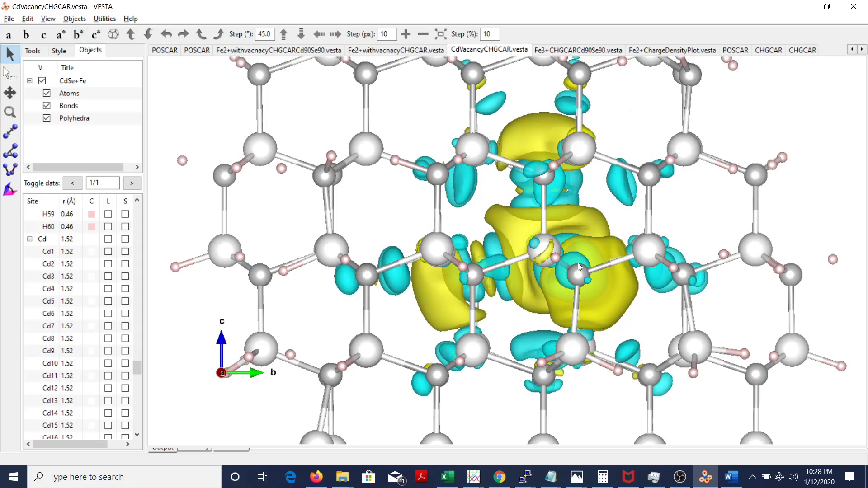
pyautogui.scroll(-5, 578, 262)
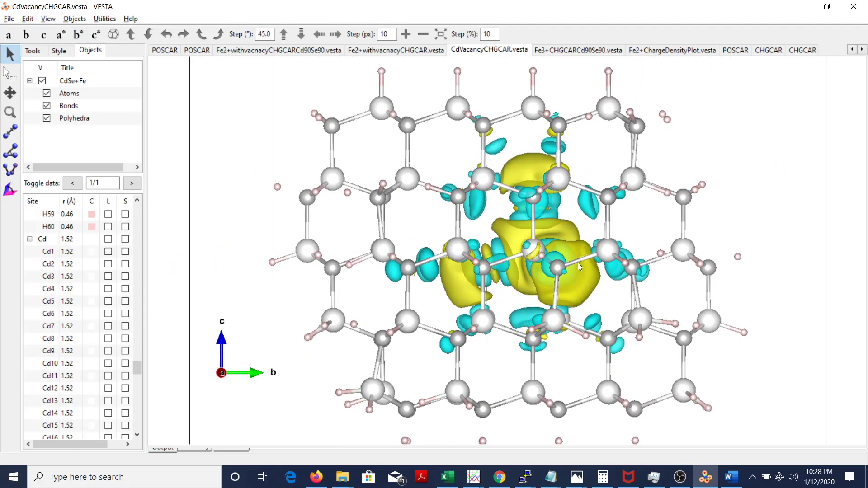
pyautogui.moveTo(596, 225); pyautogui.dragTo(542, 230)
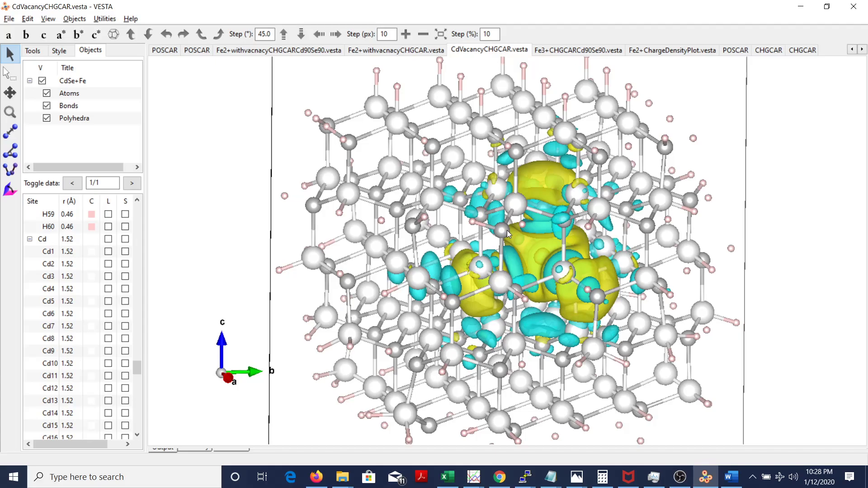
# Switch to Adobe Acrobat Reader, open ZungerNature.pdf and examine the Figure 5 charge density differences on page 3 at 100% zoom
pyautogui.click(425, 477)
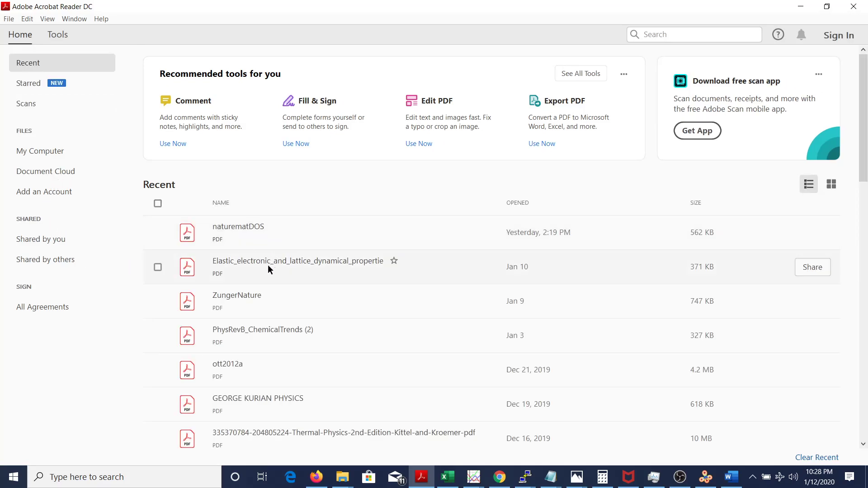
pyautogui.click(254, 297)
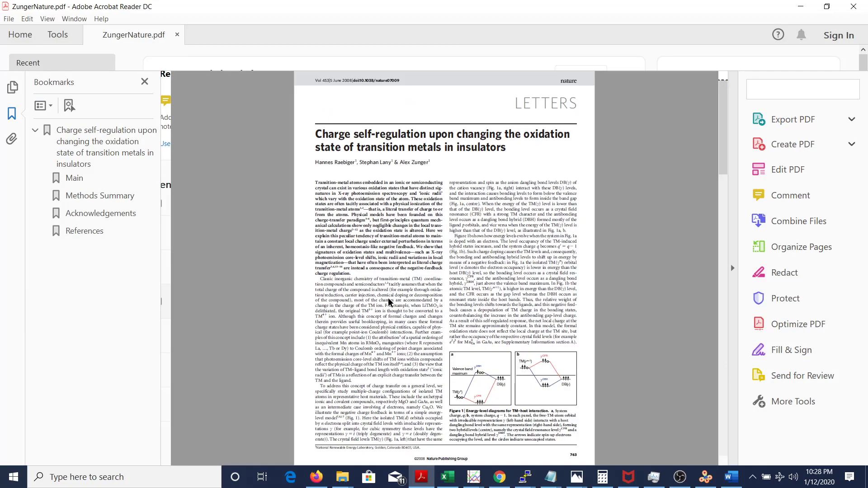
pyautogui.doubleClick(387, 300)
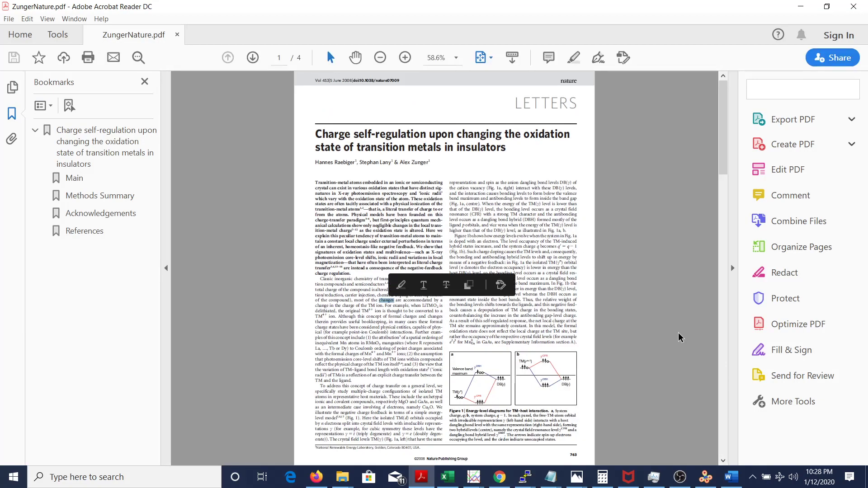
pyautogui.click(723, 392)
pyautogui.moveTo(725, 393); pyautogui.dragTo(724, 271)
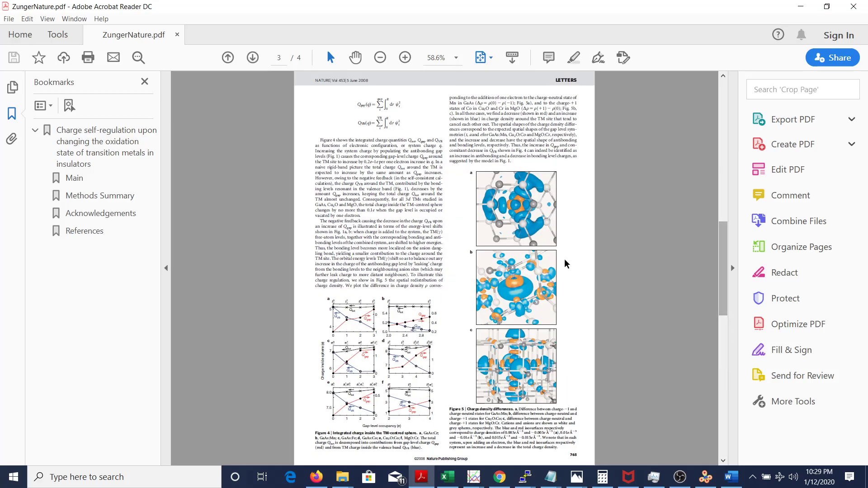
pyautogui.click(405, 57)
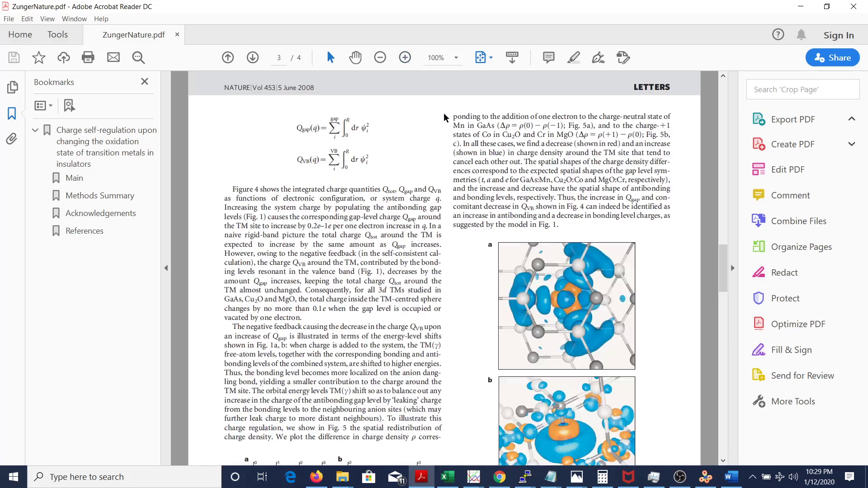
pyautogui.scroll(-2, 620, 249)
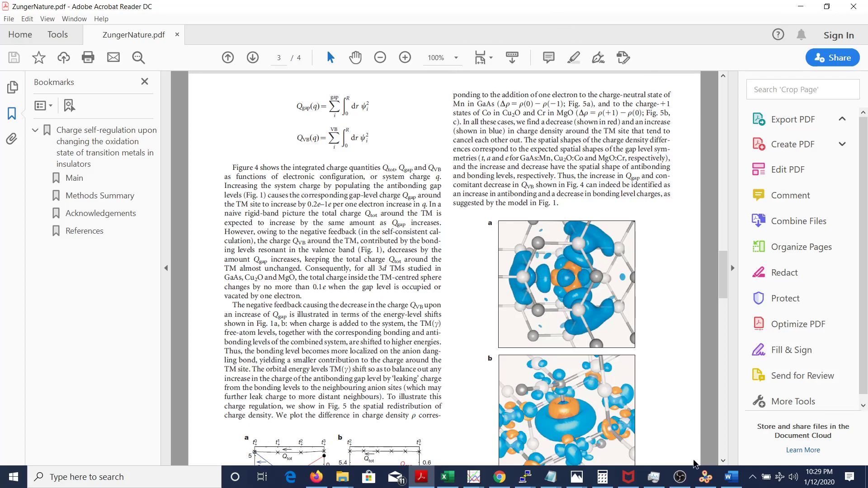
pyautogui.click(678, 481)
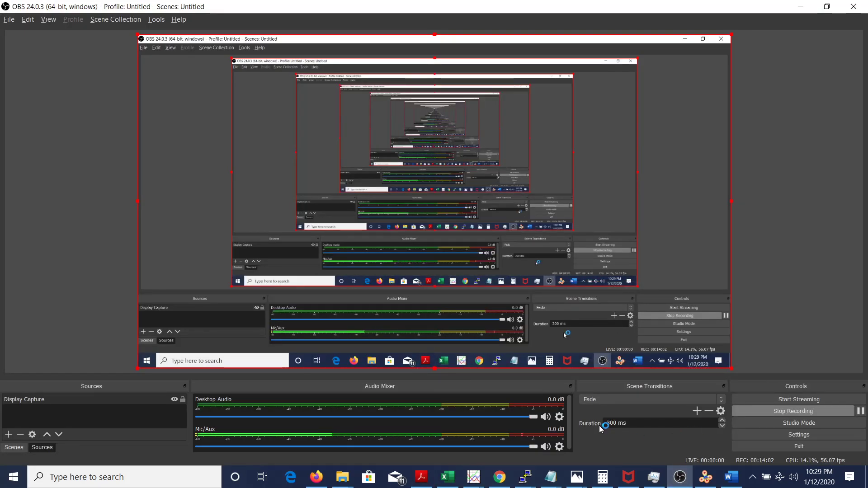